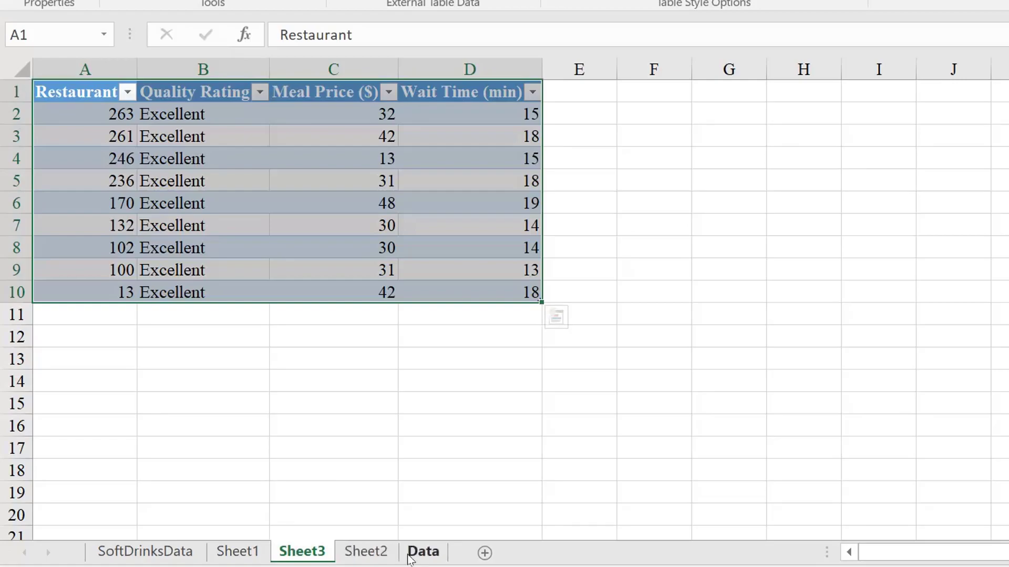
# Review Sheet2 of the in-progress workbook and the meal price tables on QualityVsCountPrice in Restaurants Finished.xlsx.
pyautogui.click(382, 554)
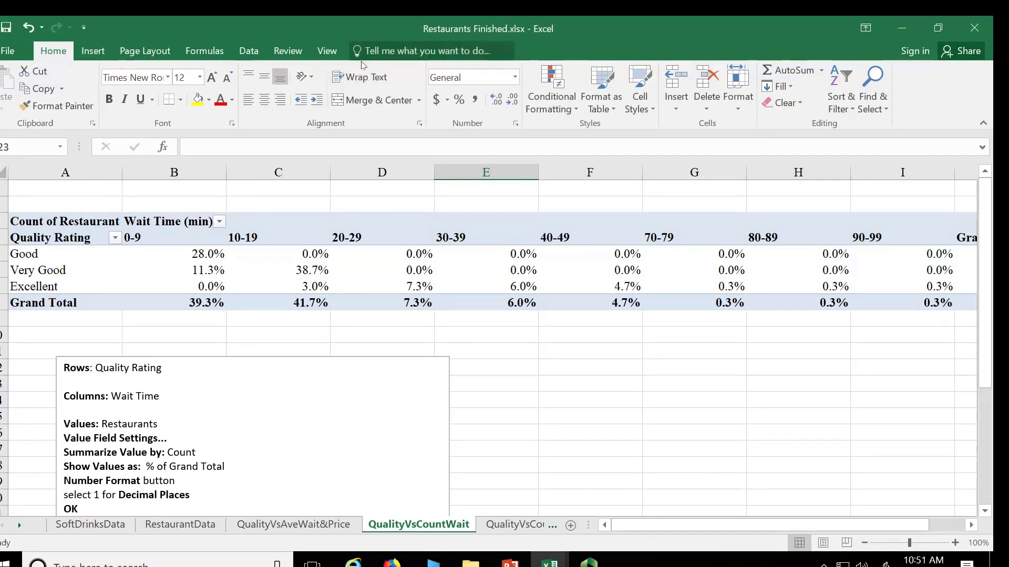
pyautogui.click(502, 526)
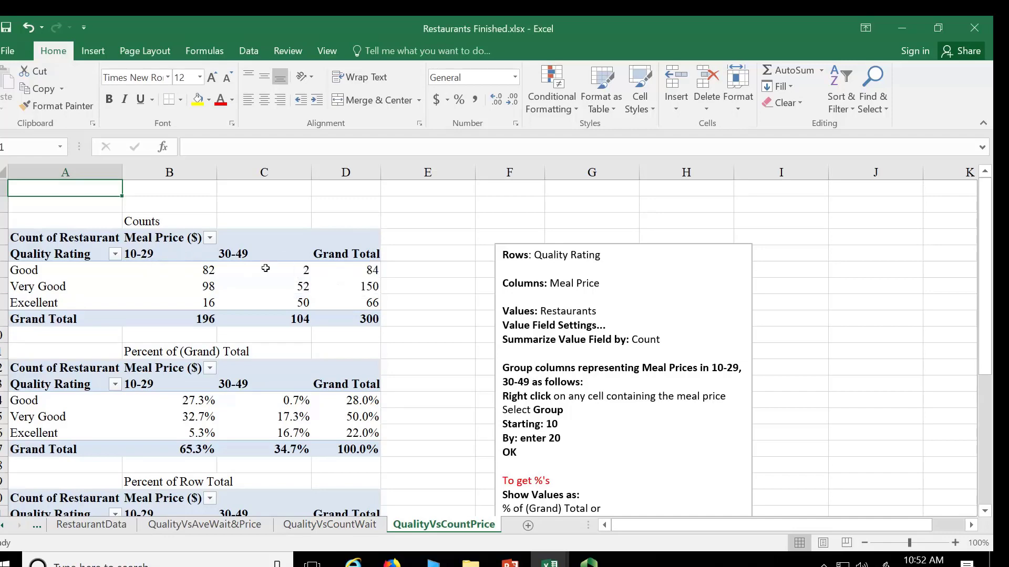
pyautogui.moveTo(265, 269)
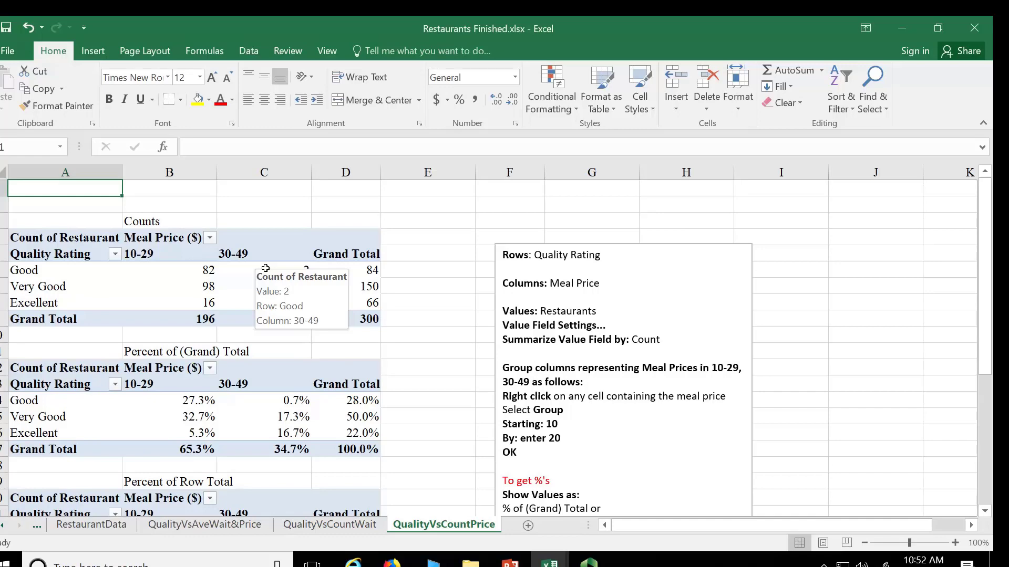
# Switch to the PowerPoint slide with the PivotTable questions and read the question about average meal prices under $30.
pyautogui.click(510, 563)
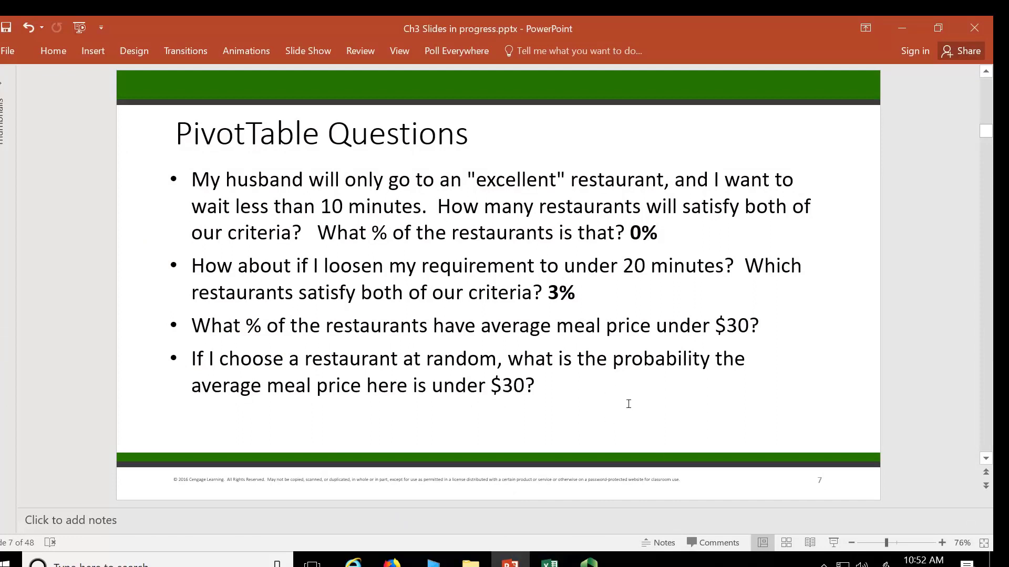
pyautogui.click(266, 325)
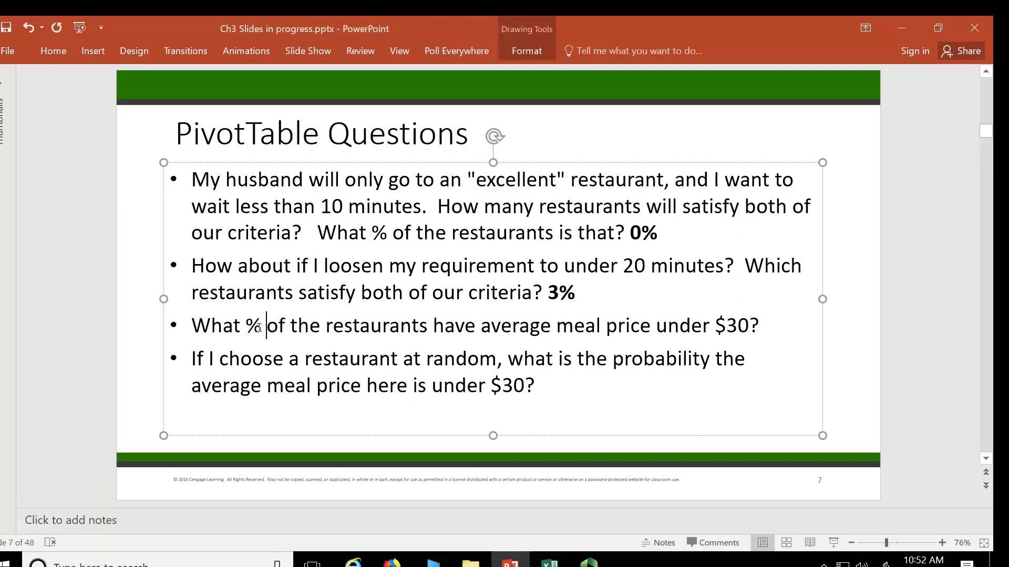
pyautogui.click(905, 324)
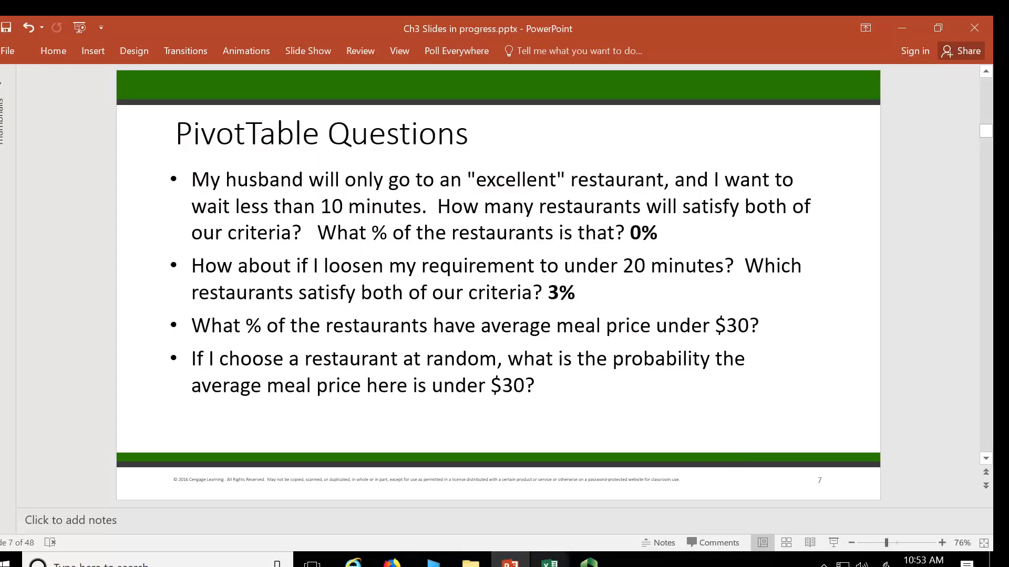
# Switch to Restaurants Finished.xlsx in Excel and examine the quality rating by meal price pivot tables with their setup notes.
pyautogui.moveTo(550, 562)
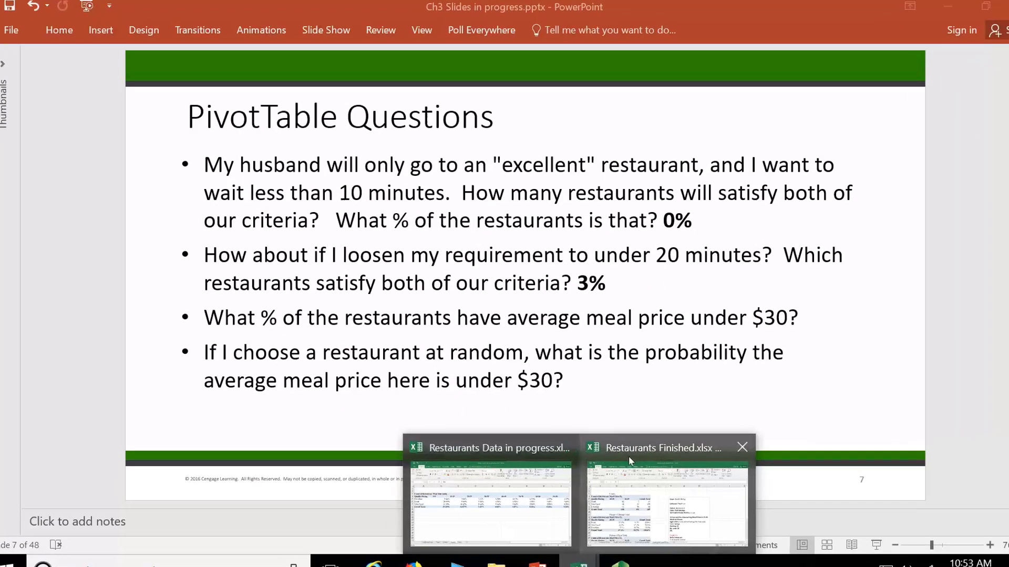
pyautogui.click(633, 503)
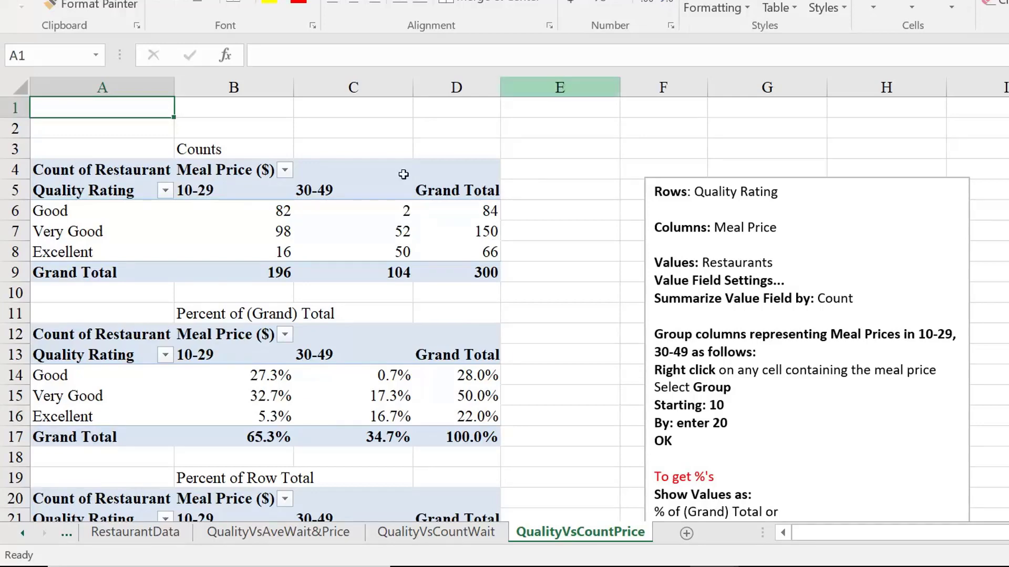
pyautogui.scroll(-1, 887, 277)
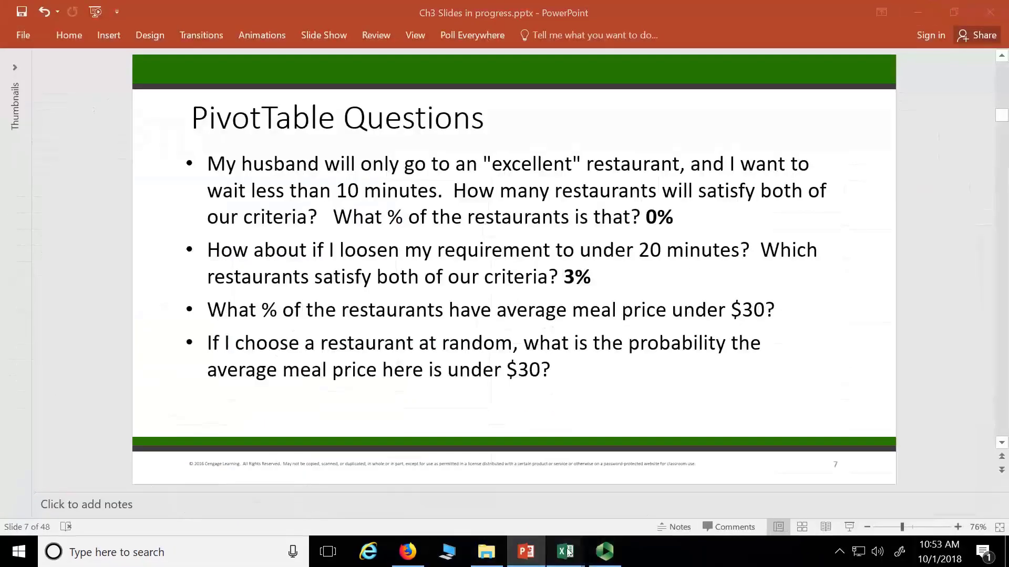
# In Restaurants Data in progress.xlsx, create a PivotTable on a new worksheet from the Data sheet range A1:D301.
pyautogui.moveTo(565, 552)
pyautogui.click(464, 500)
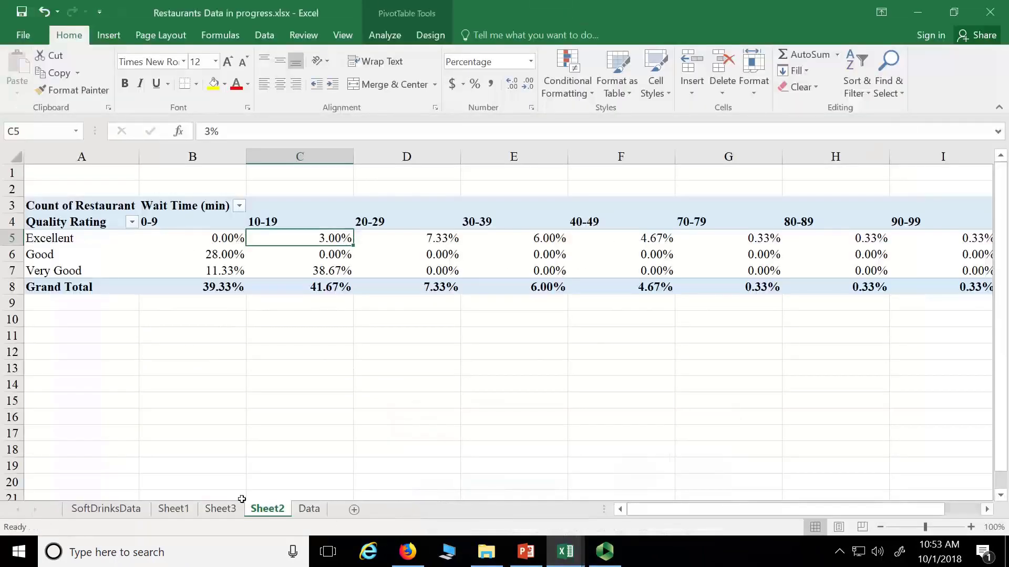
pyautogui.click(304, 509)
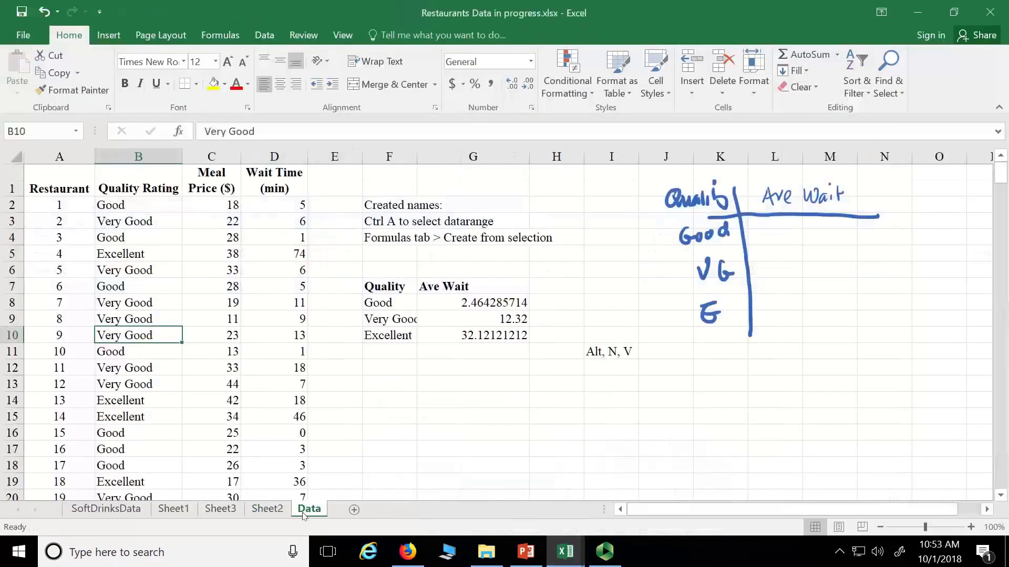
pyautogui.click(199, 290)
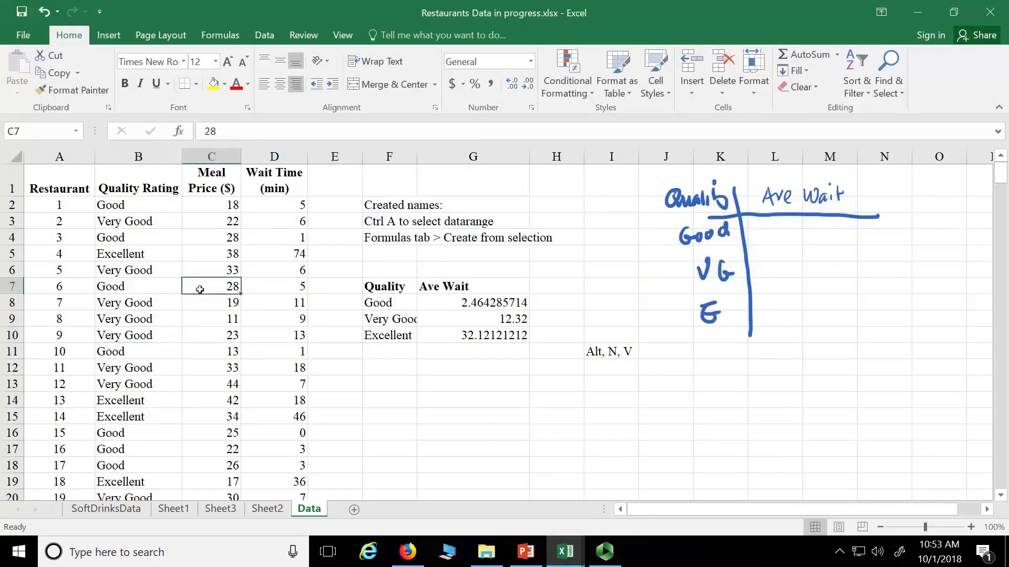
pyautogui.click(109, 35)
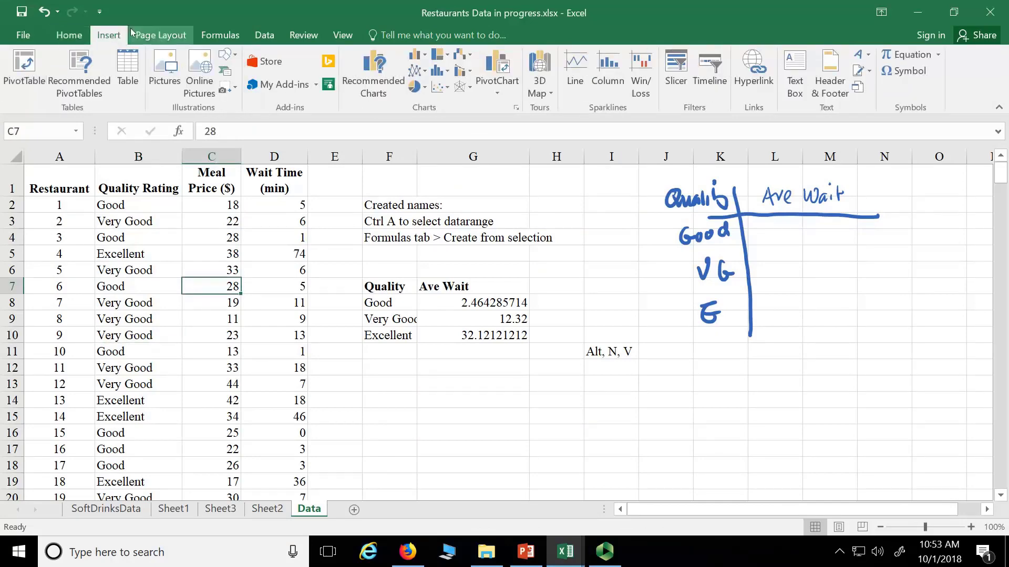
pyautogui.click(24, 69)
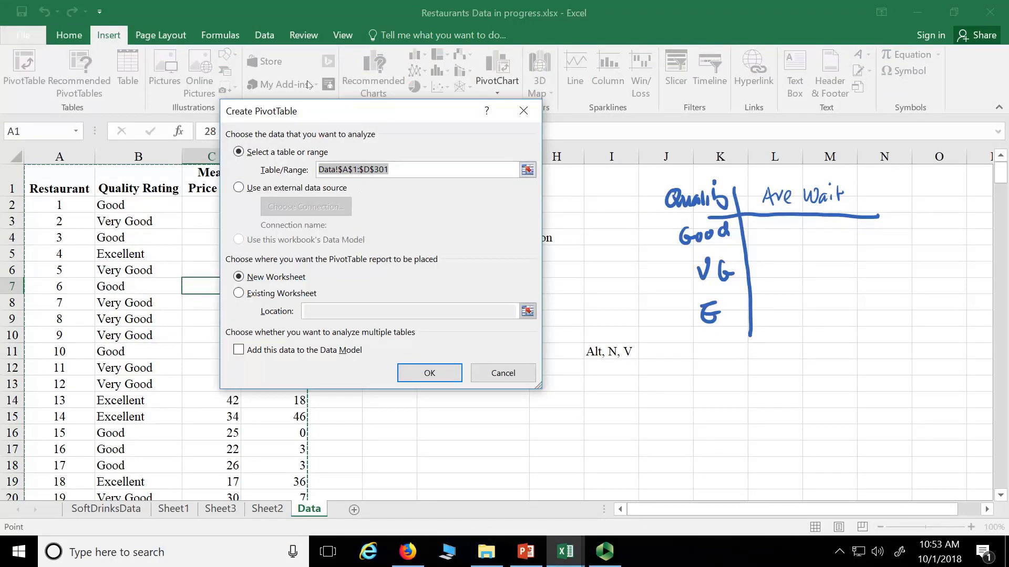
pyautogui.click(453, 380)
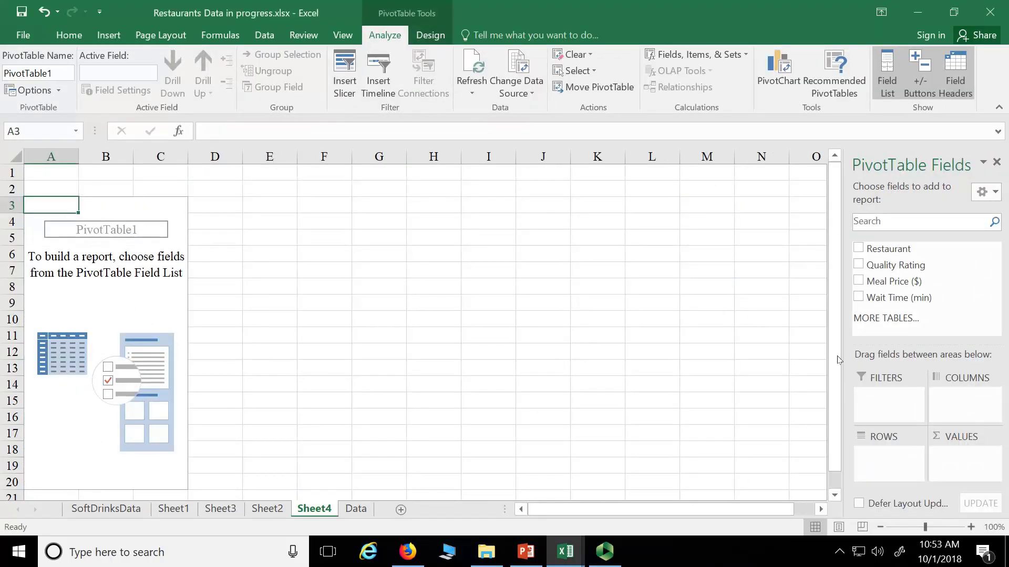
# Lay out the PivotTable with Meal Price ($) as columns and Quality Rating as rows, ordered Good, Very Good, Excellent.
pyautogui.moveTo(864, 284); pyautogui.dragTo(966, 410)
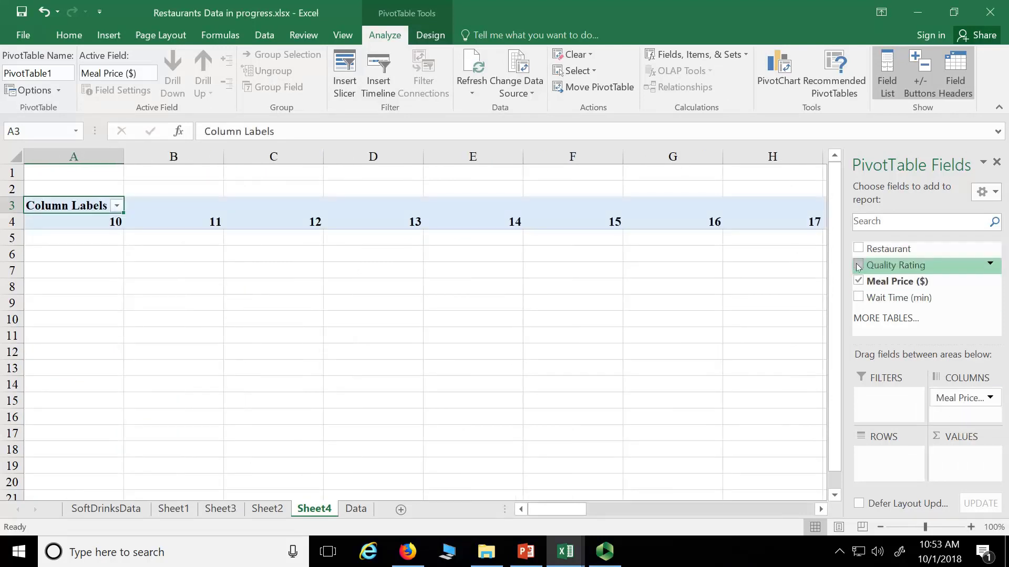
pyautogui.moveTo(857, 267); pyautogui.dragTo(891, 457)
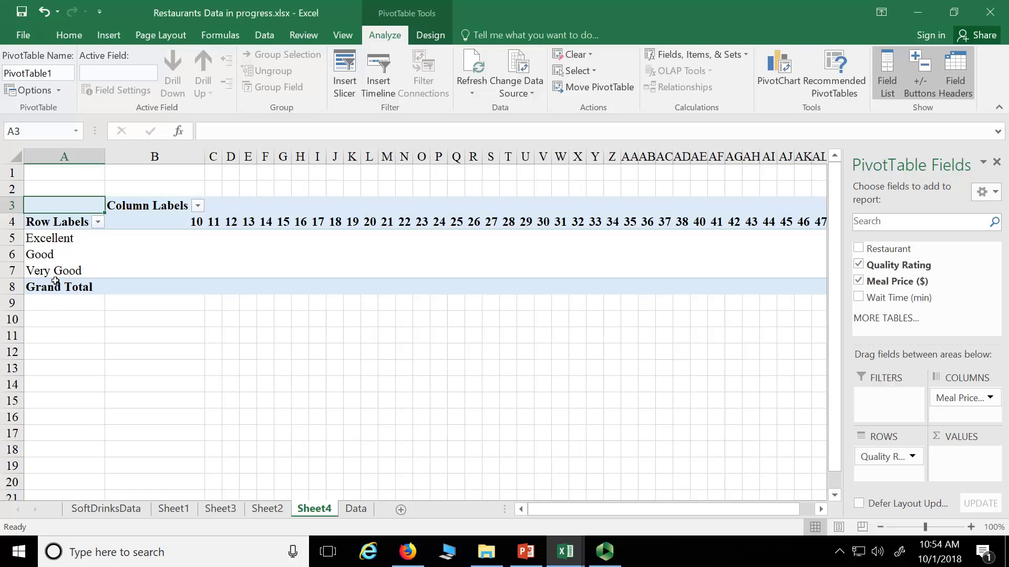
pyautogui.click(55, 242)
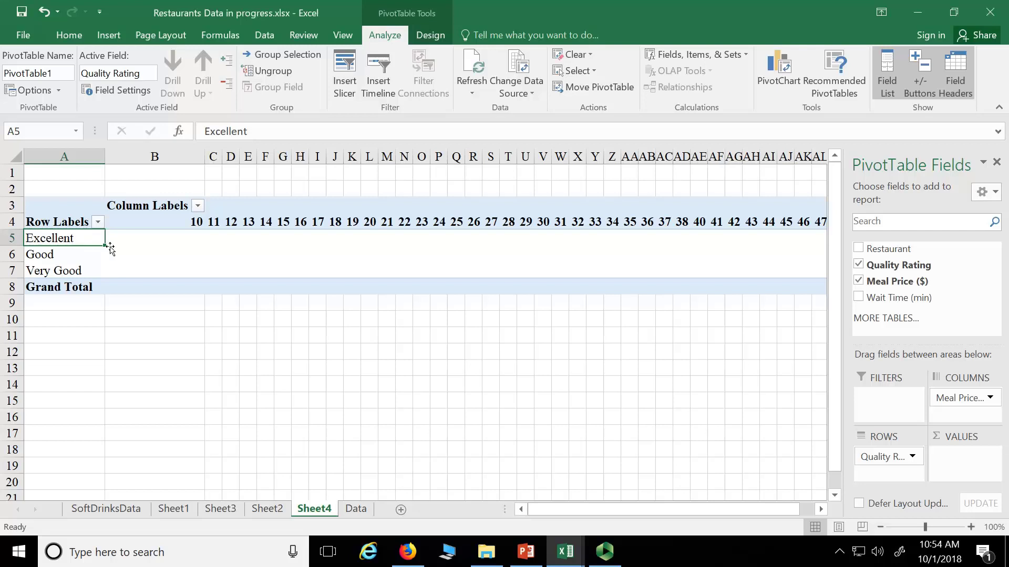
pyautogui.moveTo(109, 247); pyautogui.dragTo(104, 274)
pyautogui.moveTo(108, 274); pyautogui.dragTo(108, 275)
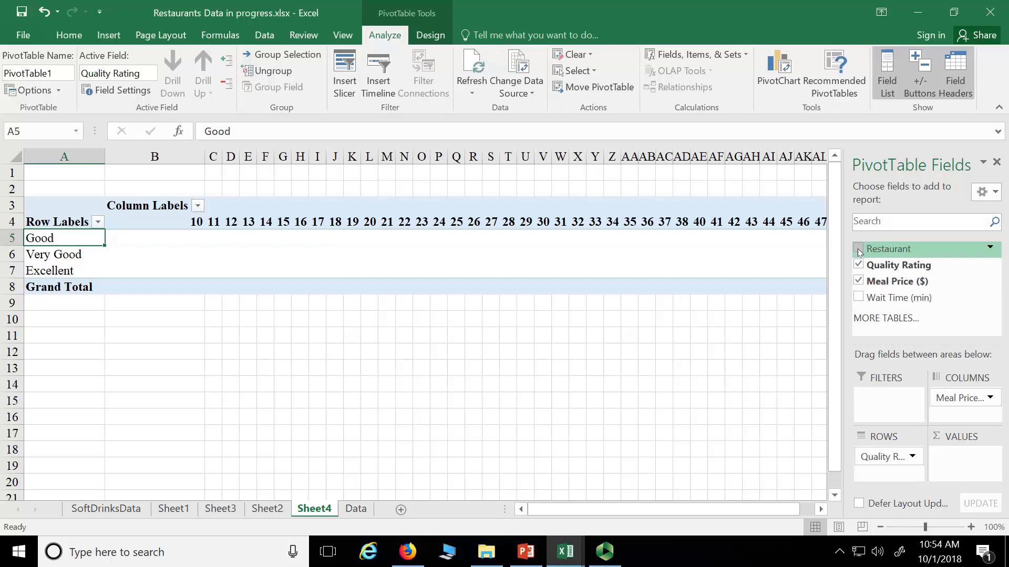
# Add Restaurant as the PivotTable's values field and check the restaurant numbers on the Data sheet before returning to Sheet4.
pyautogui.moveTo(859, 253); pyautogui.dragTo(988, 476)
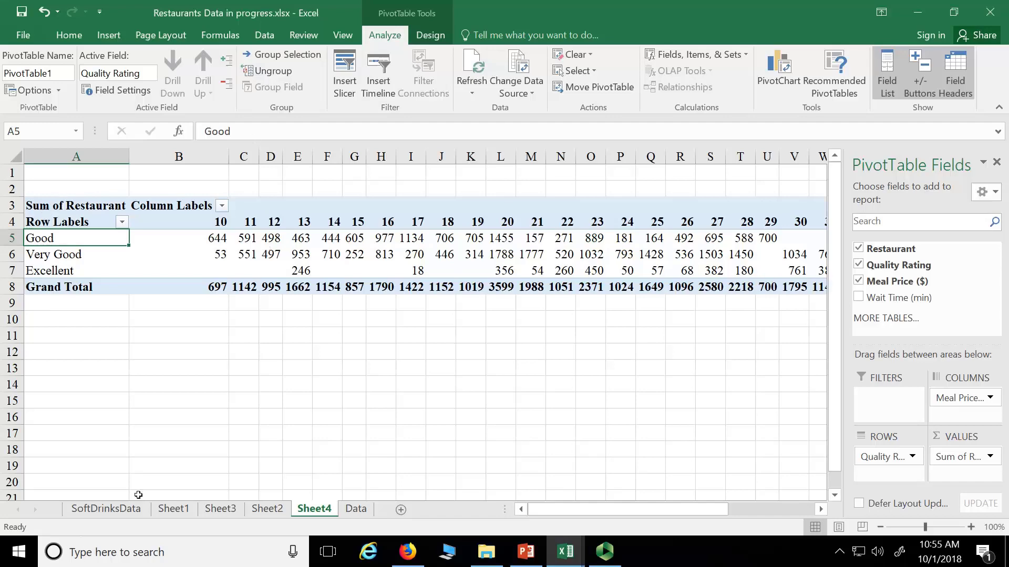
pyautogui.click(354, 510)
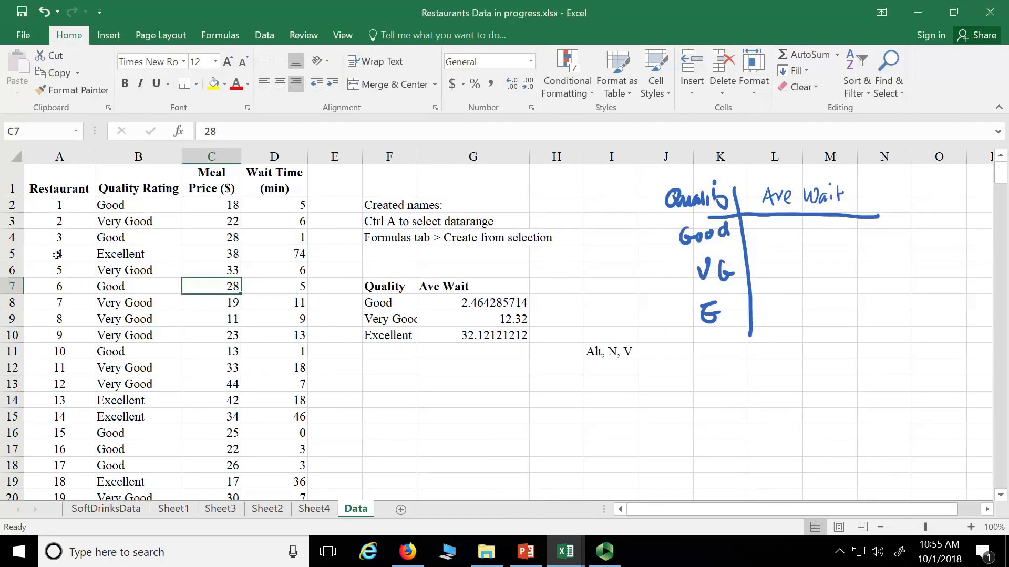
pyautogui.click(317, 509)
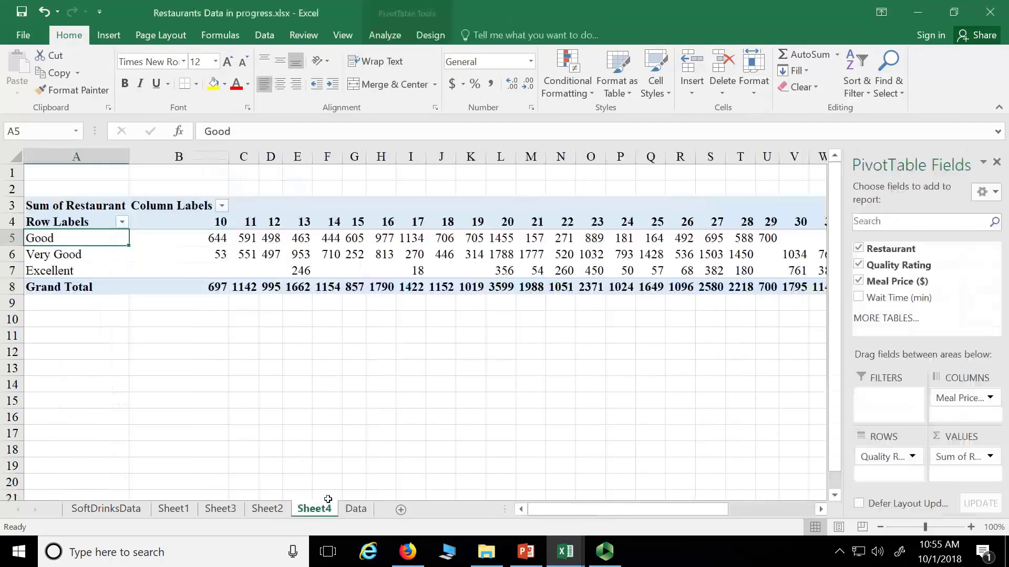
# Change the Restaurant value field to summarize by Count.
pyautogui.click(271, 254)
pyautogui.rightClick(276, 255)
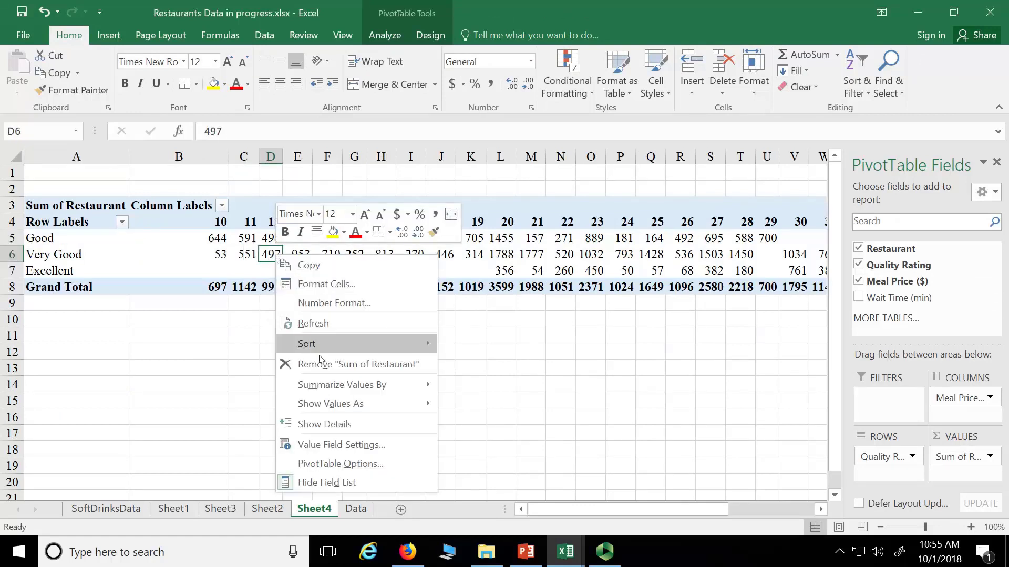
pyautogui.click(273, 176)
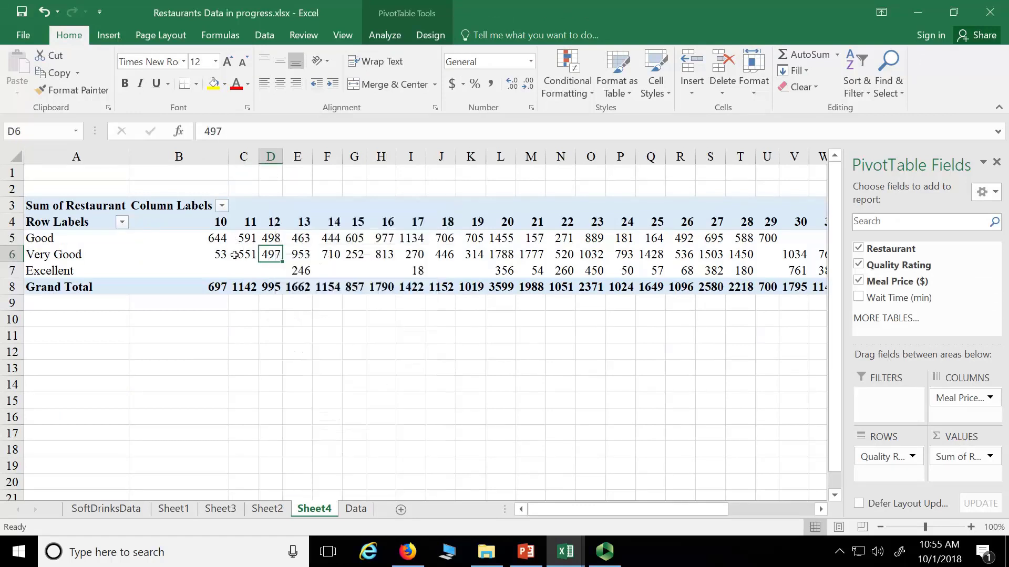
pyautogui.click(385, 35)
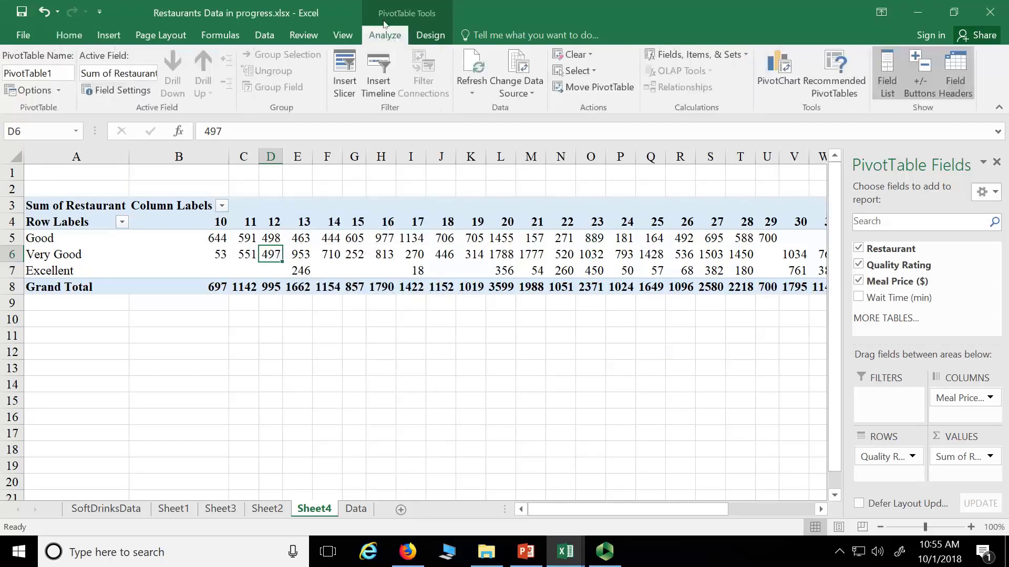
pyautogui.click(103, 94)
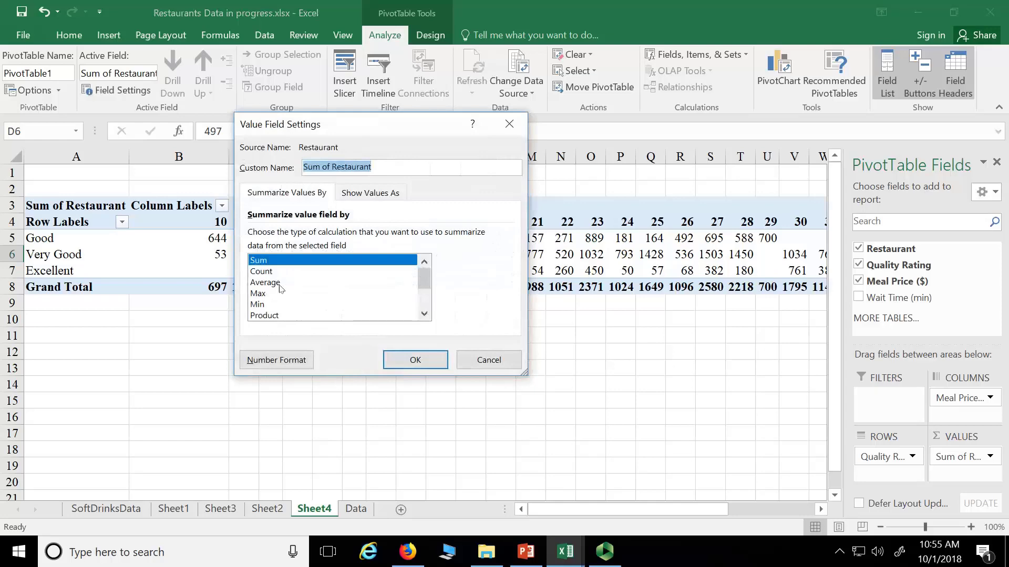
pyautogui.click(266, 273)
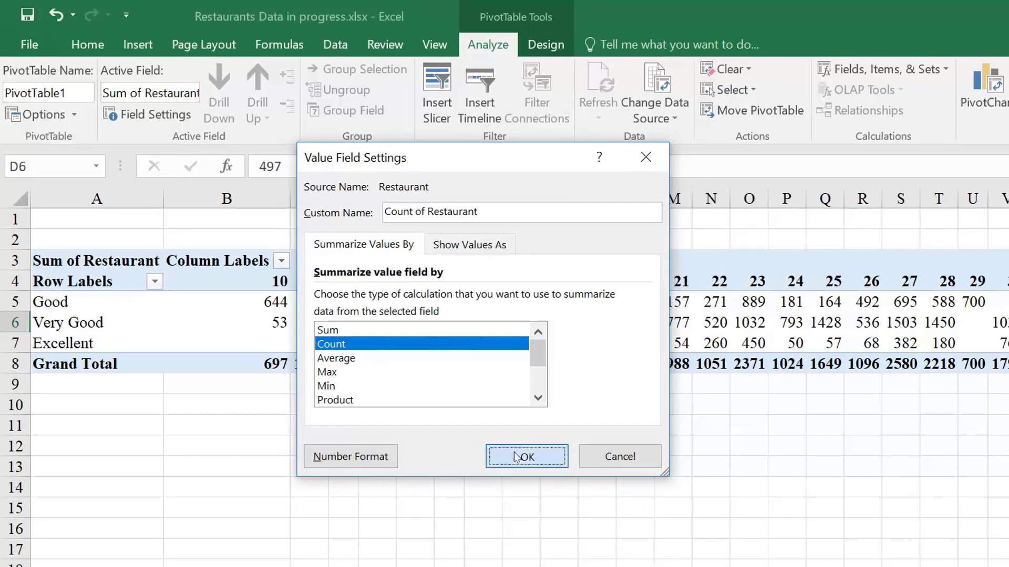
pyautogui.click(516, 457)
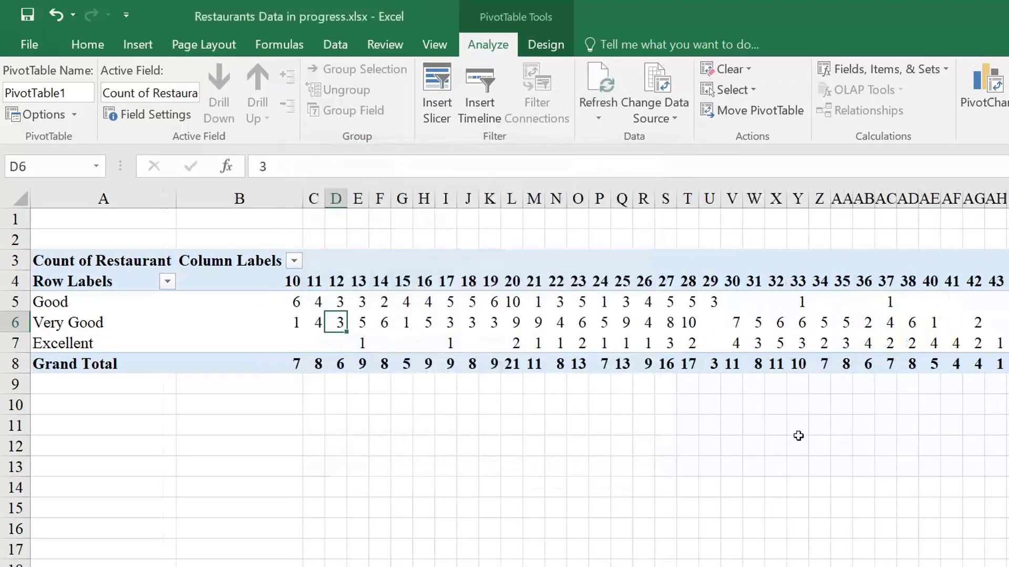
pyautogui.moveTo(434, 305)
pyautogui.click(338, 285)
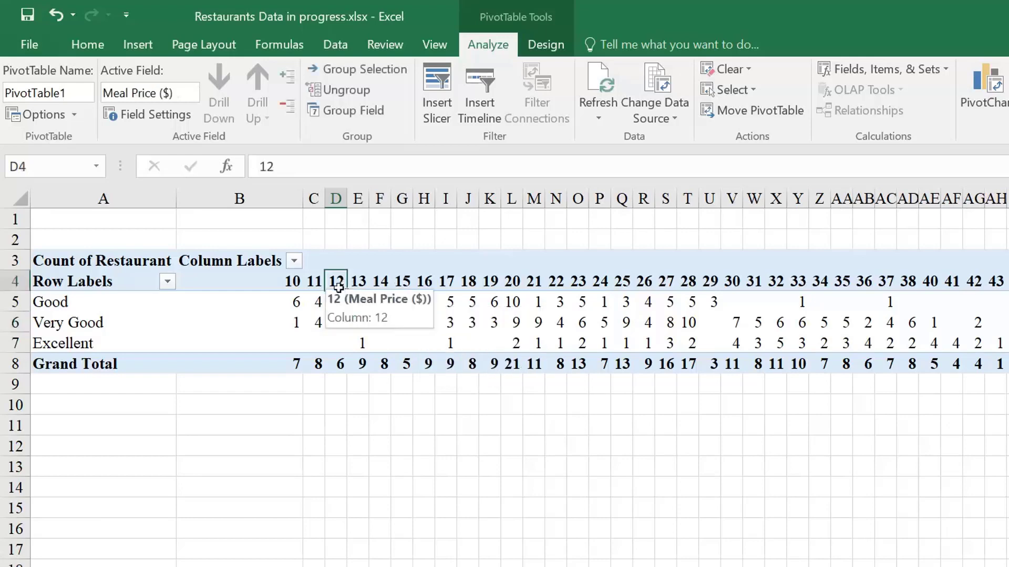
pyautogui.click(403, 286)
pyautogui.click(474, 286)
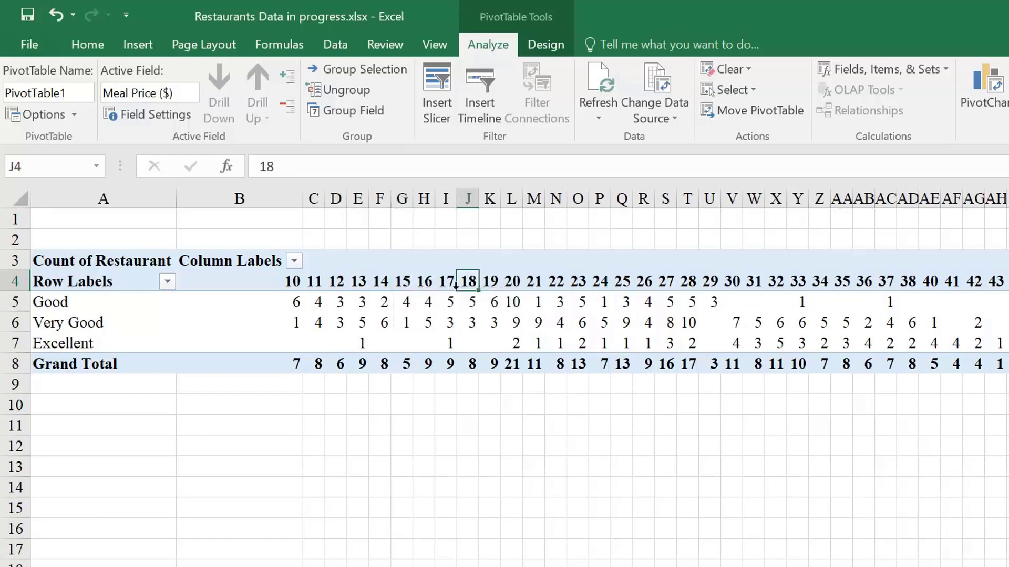
pyautogui.click(431, 286)
pyautogui.click(608, 286)
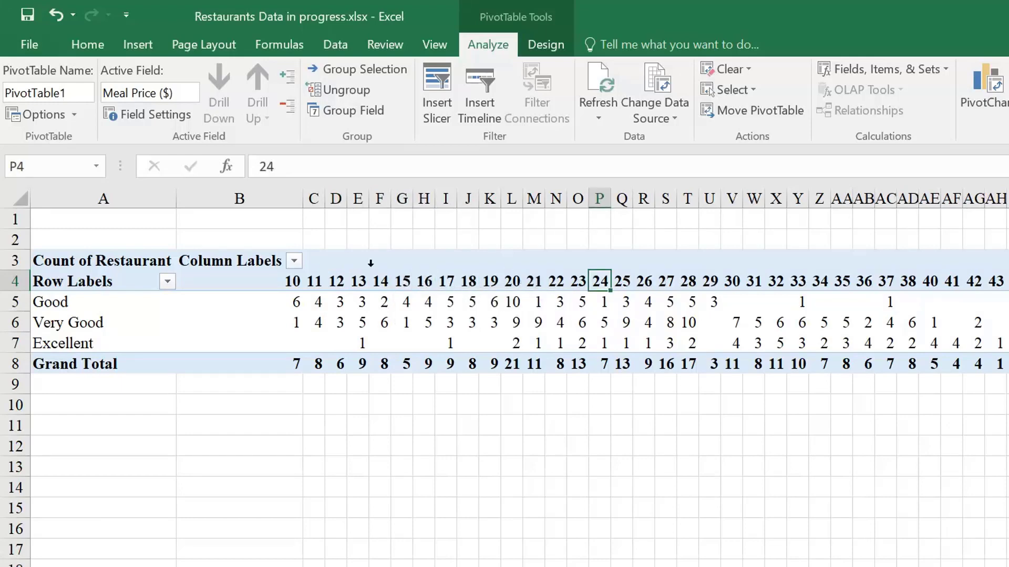
pyautogui.click(515, 322)
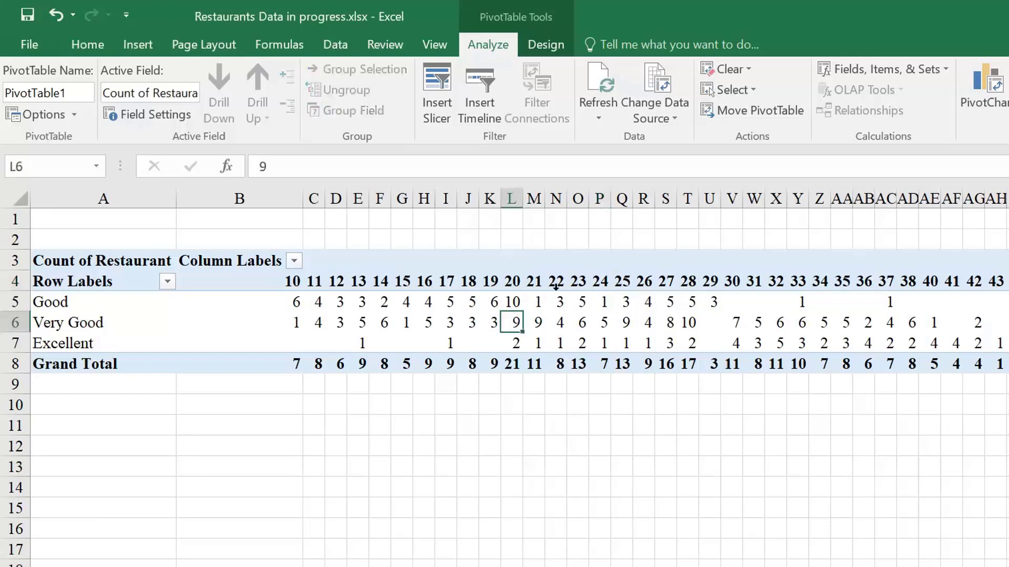
# Group the PivotTable's Meal Price ($) column labels starting at 10, ending at 48, in intervals of 20.
pyautogui.click(540, 284)
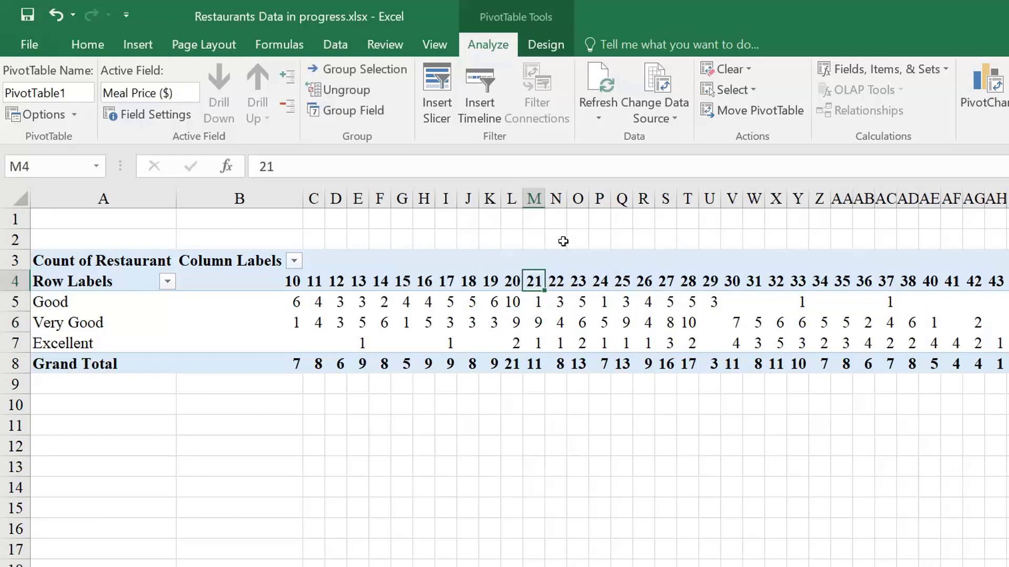
pyautogui.rightClick(534, 285)
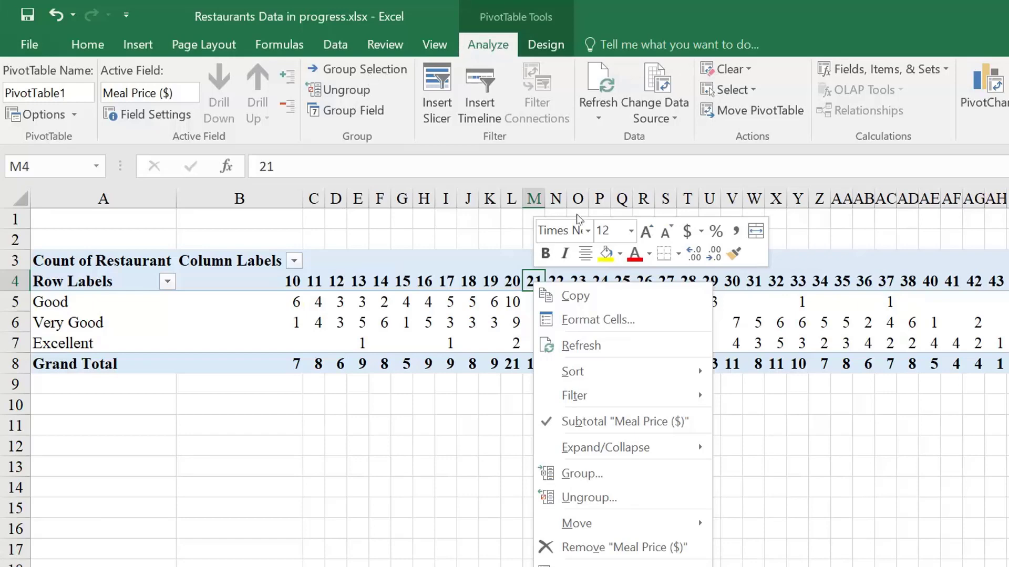
pyautogui.click(586, 474)
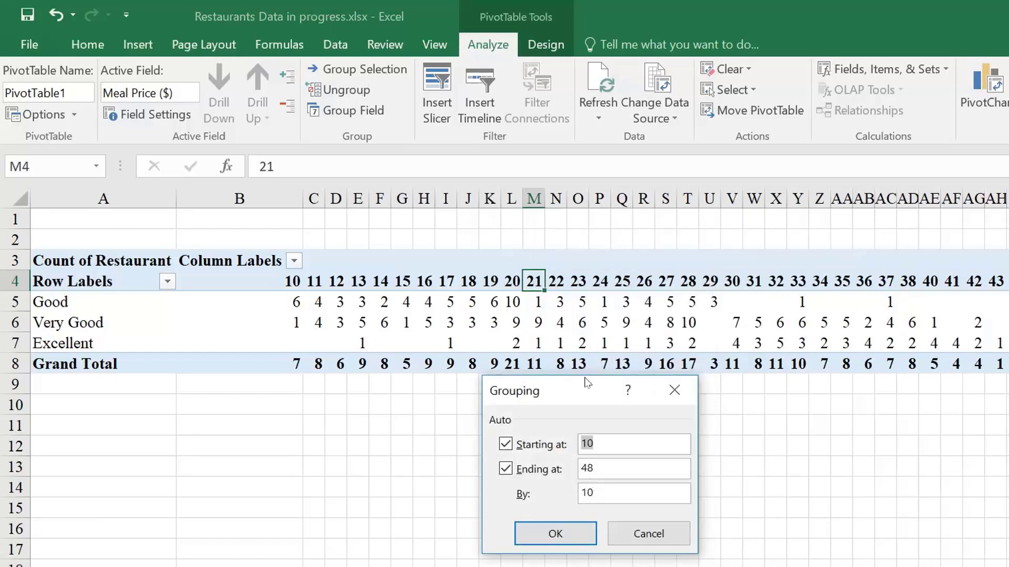
pyautogui.moveTo(584, 392); pyautogui.dragTo(519, 403)
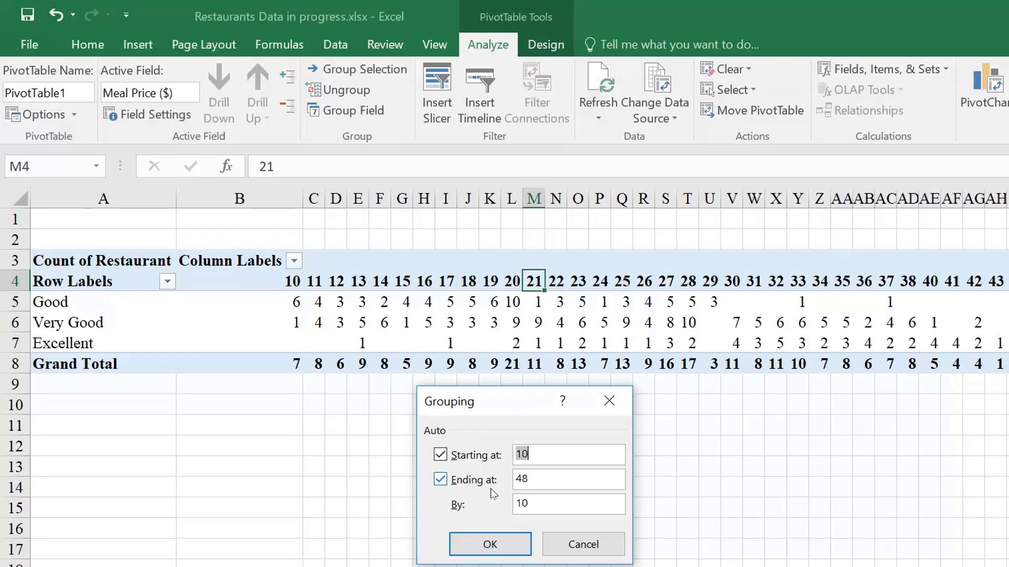
pyautogui.moveTo(533, 505); pyautogui.dragTo(516, 505)
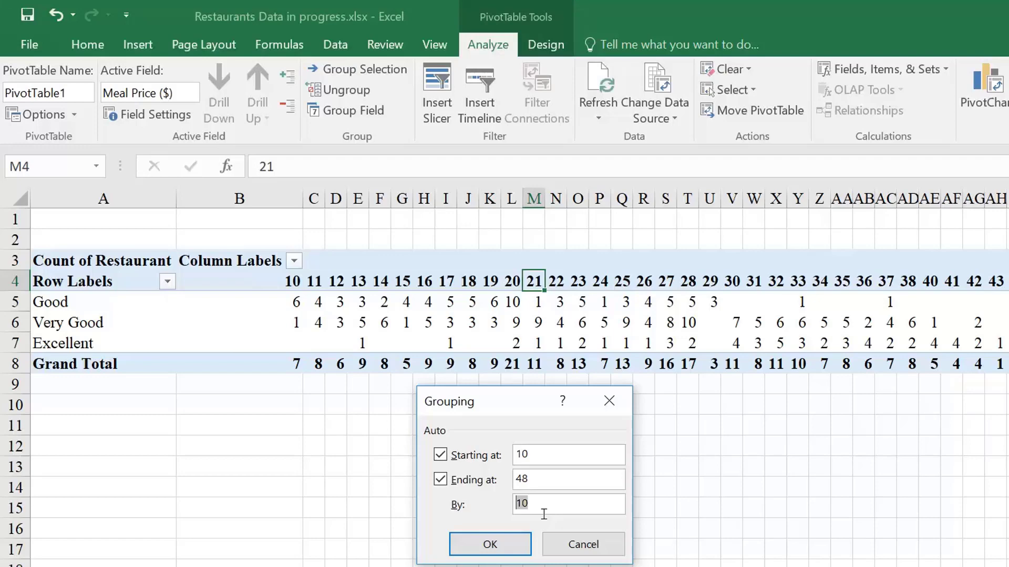
pyautogui.write('20')
pyautogui.click(514, 548)
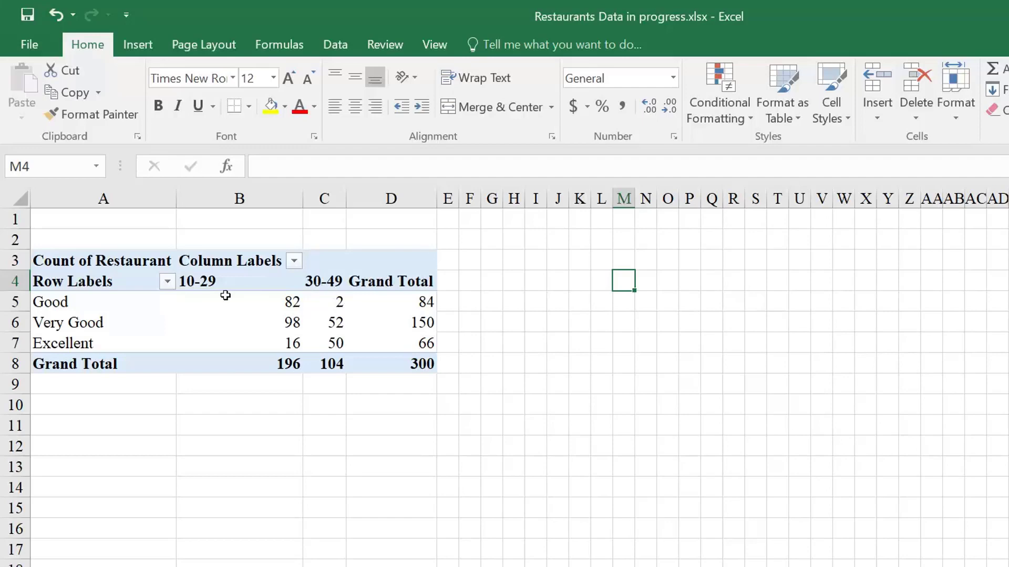
pyautogui.moveTo(185, 336)
pyautogui.moveTo(186, 289)
pyautogui.moveTo(318, 286)
# Bring up the Restaurants Finished.xlsx workbook and arrange it side by side with the Restaurants Data in progress.xlsx window.
pyautogui.moveTo(396, 12); pyautogui.dragTo(804, 94)
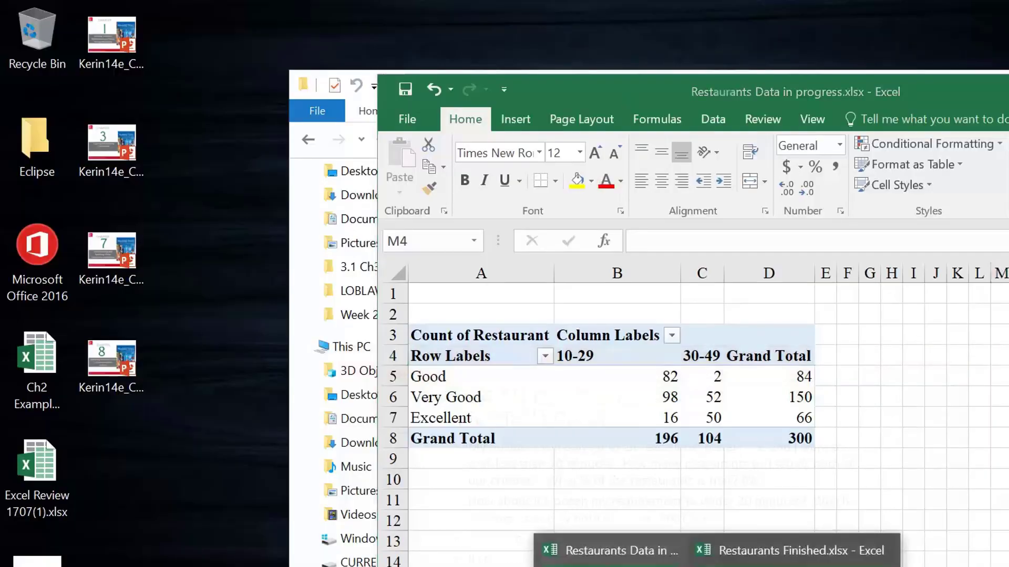
pyautogui.click(788, 548)
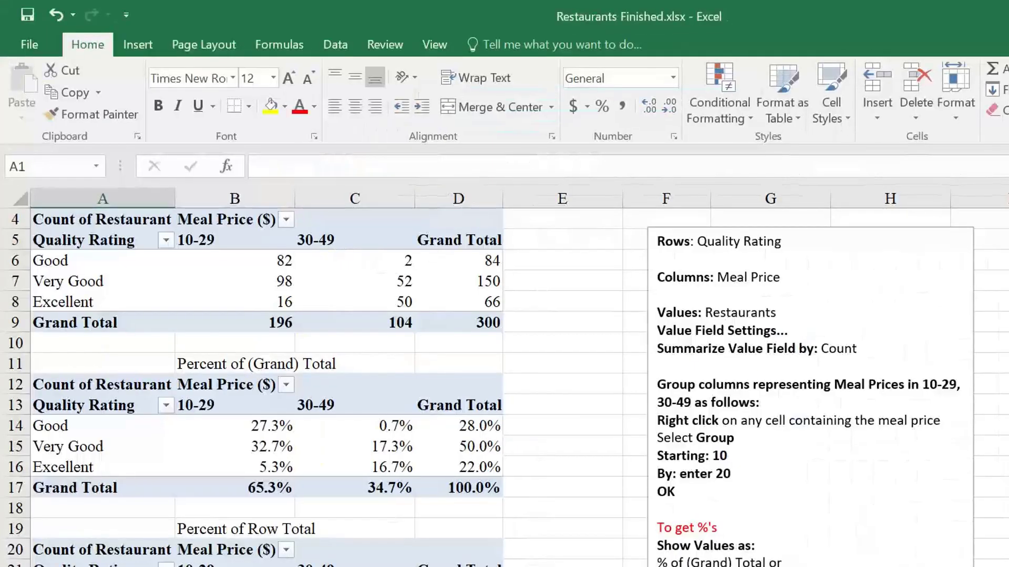
pyautogui.press('super+Down')
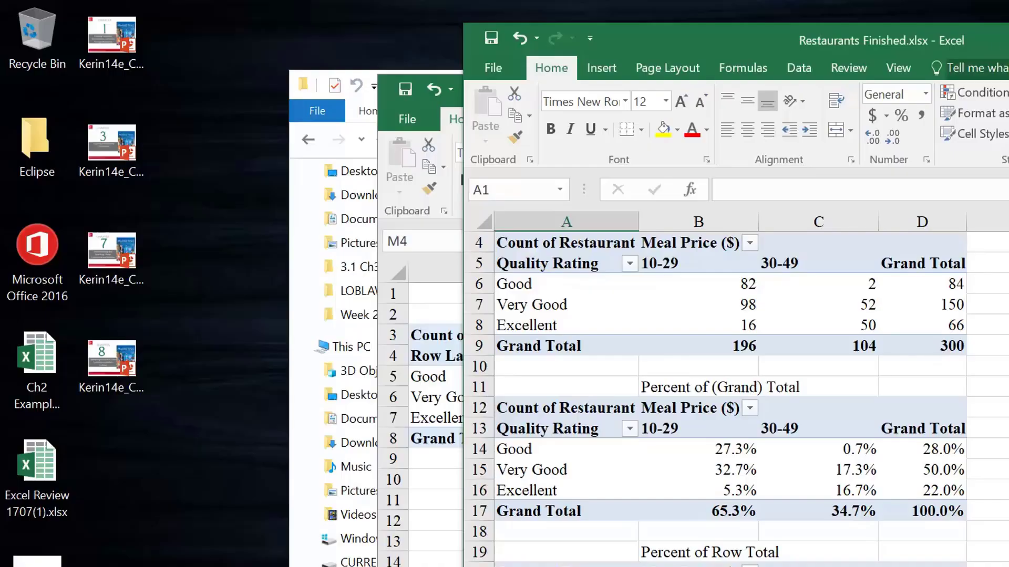
pyautogui.moveTo(1000, 43); pyautogui.dragTo(1008, 217)
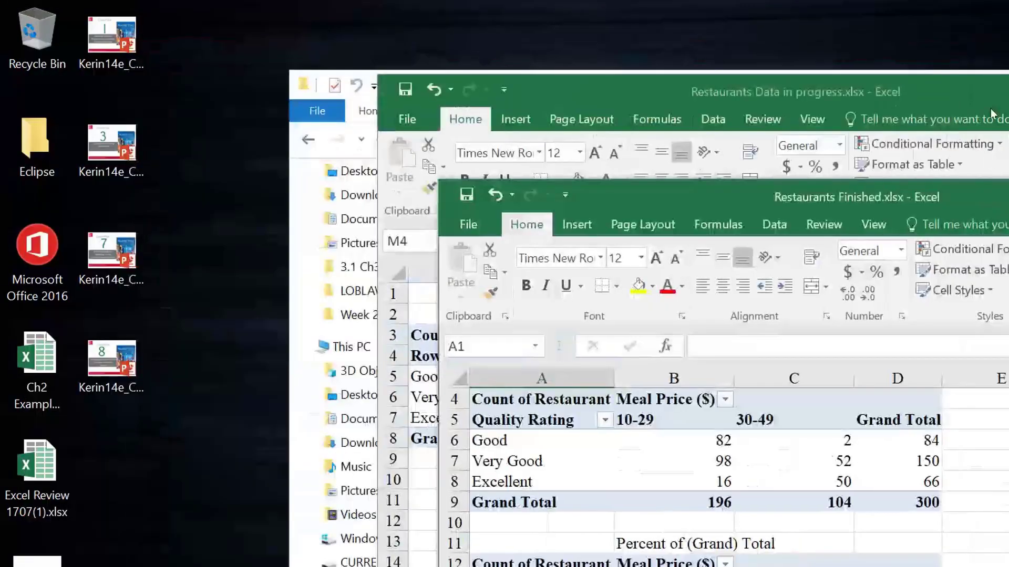
pyautogui.click(950, 44)
pyautogui.moveTo(950, 44); pyautogui.dragTo(604, 36)
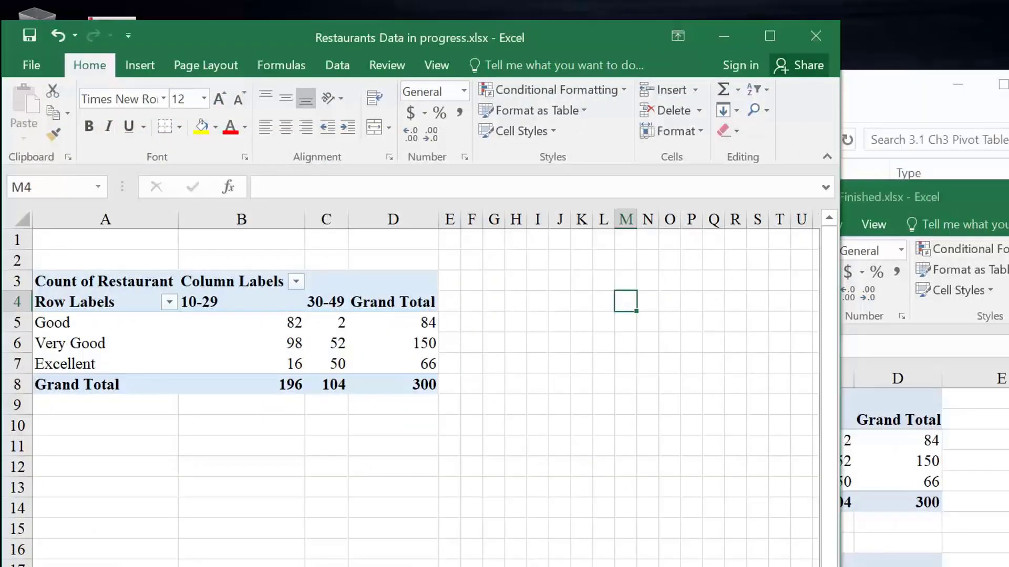
pyautogui.moveTo(971, 197); pyautogui.dragTo(1000, 47)
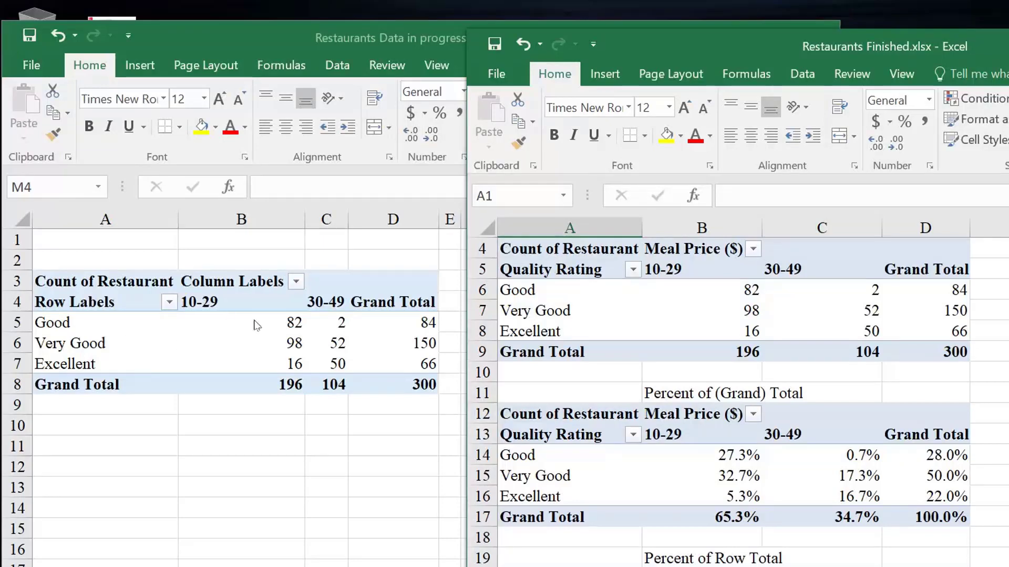
# Show the in-progress workbook's PivotTable in Outline Form and compare it with the finished workbook's table.
pyautogui.hotkey('alt', 'Tab')
pyautogui.click(294, 323)
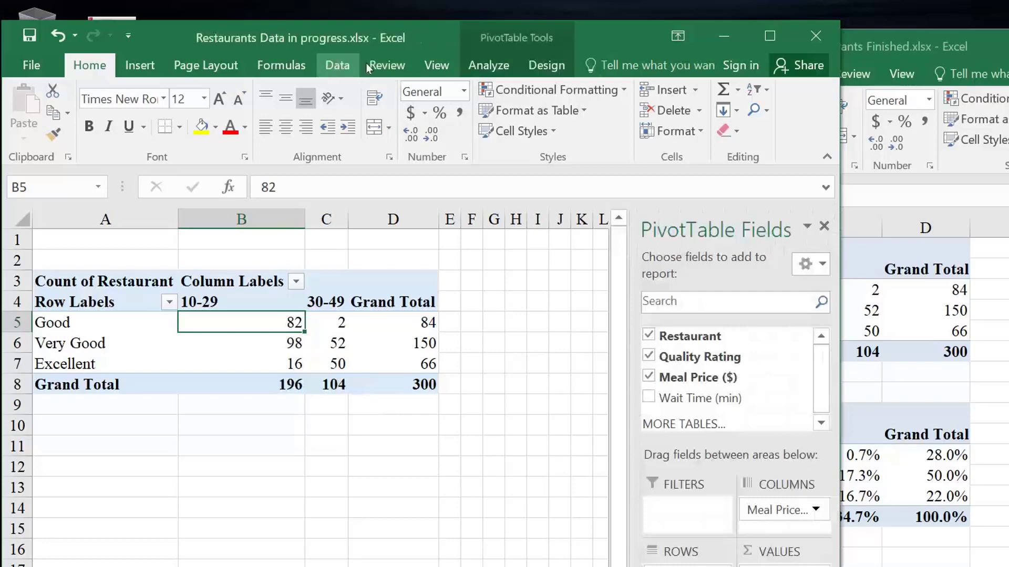
pyautogui.click(543, 68)
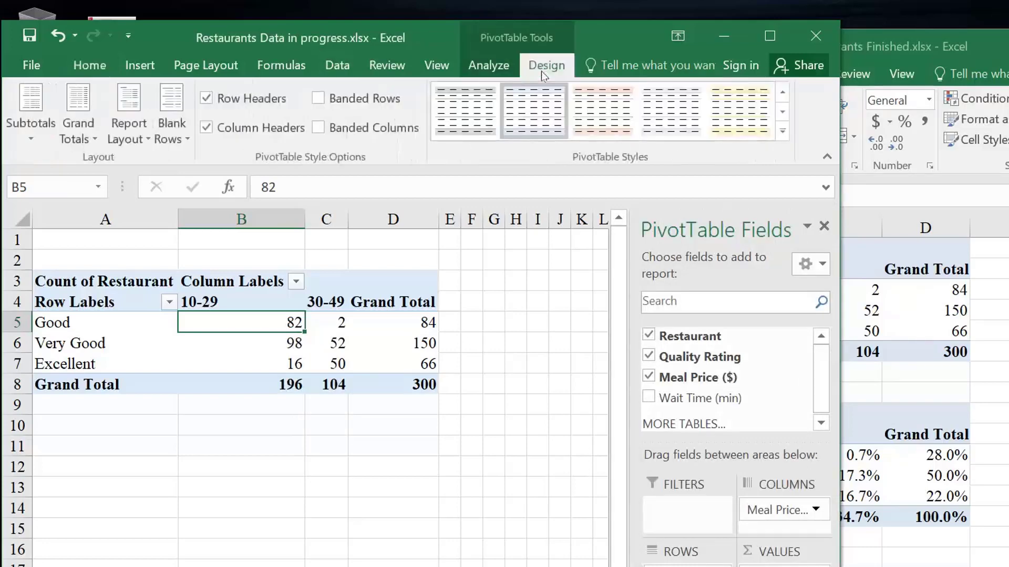
pyautogui.click(141, 132)
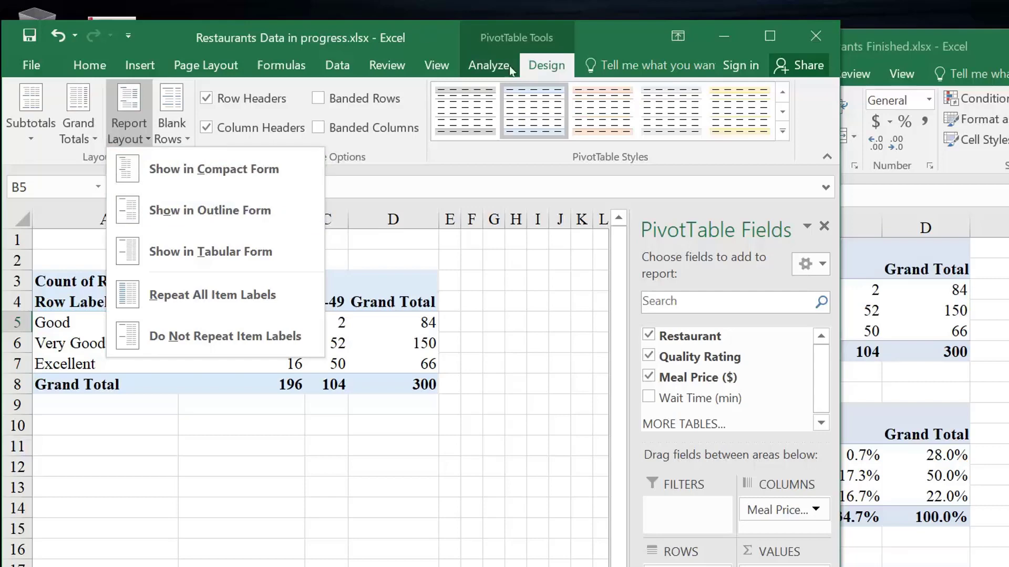
pyautogui.click(126, 210)
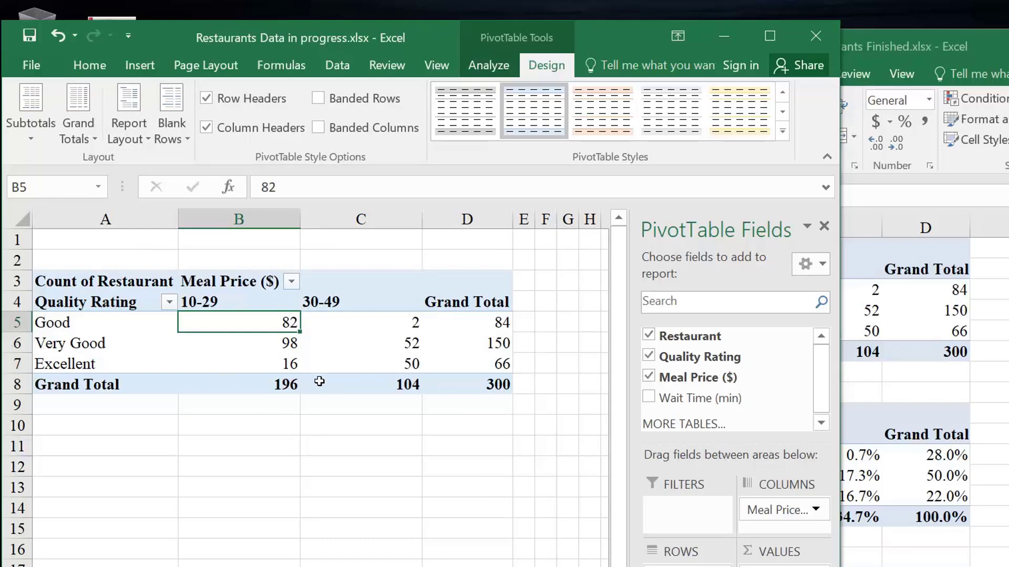
pyautogui.hotkey('alt', 'Tab')
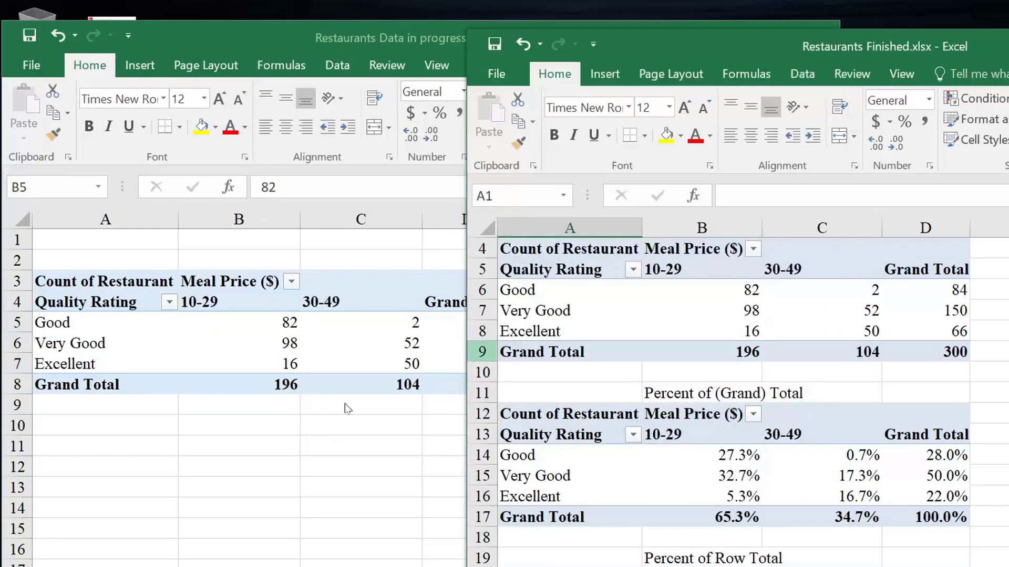
pyautogui.hotkey('alt', 'Tab')
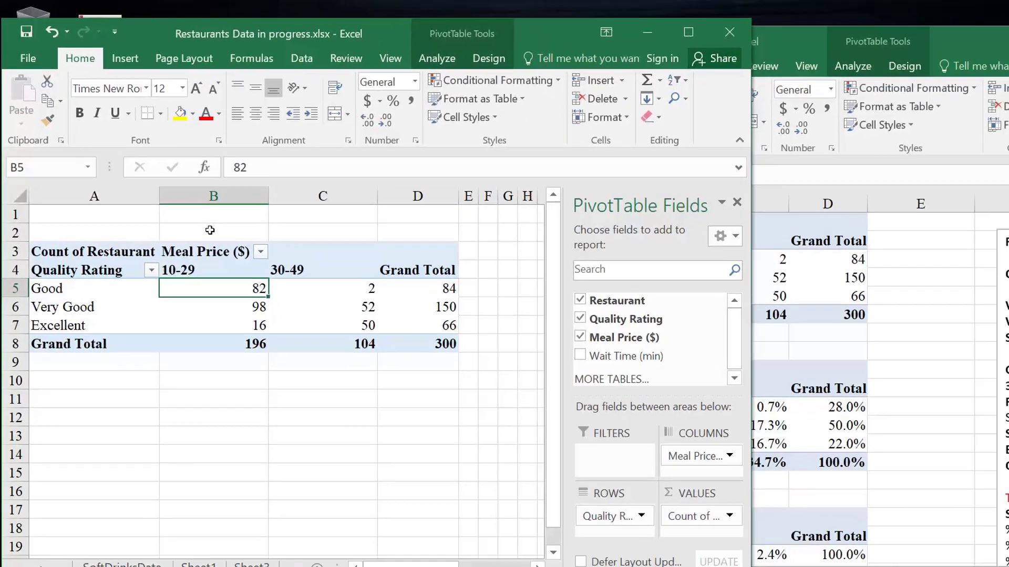
# Compare the PowerPoint slide's question on meal prices under $30 with the 10-29 column's Excellent and Grand Total counts in the PivotTable.
pyautogui.hotkey('alt', 'Tab')
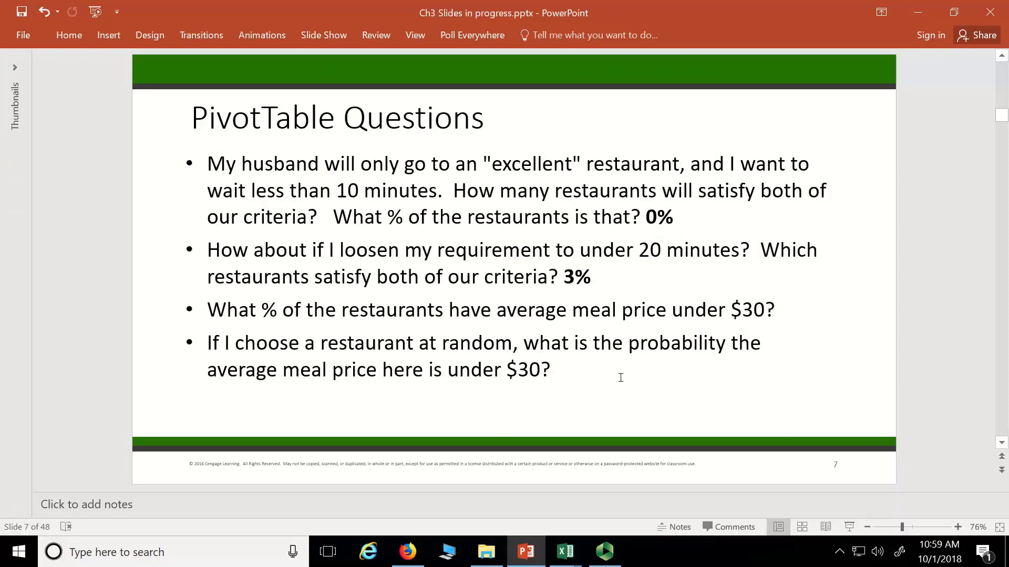
pyautogui.hotkey('alt', 'Tab')
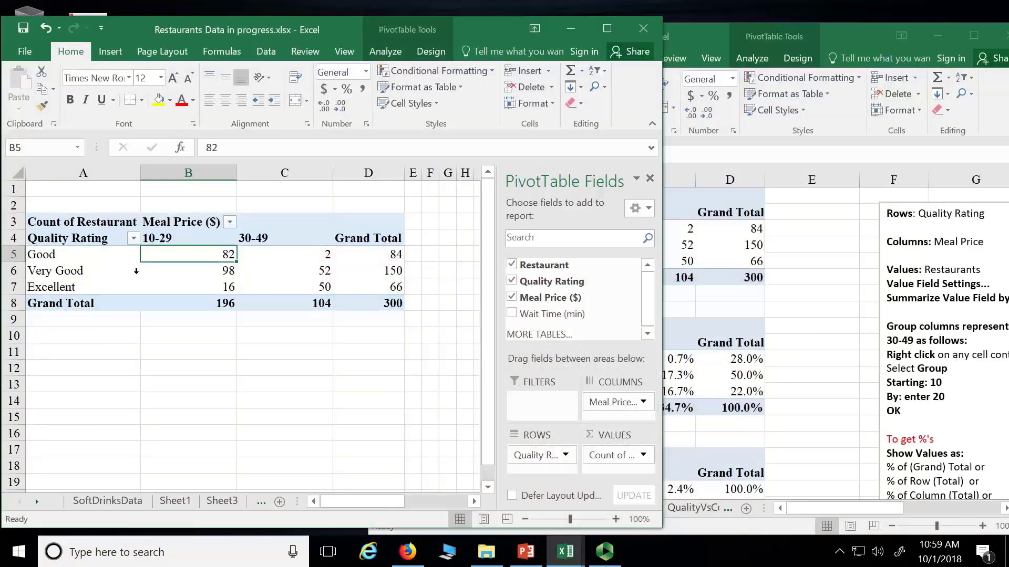
pyautogui.click(213, 308)
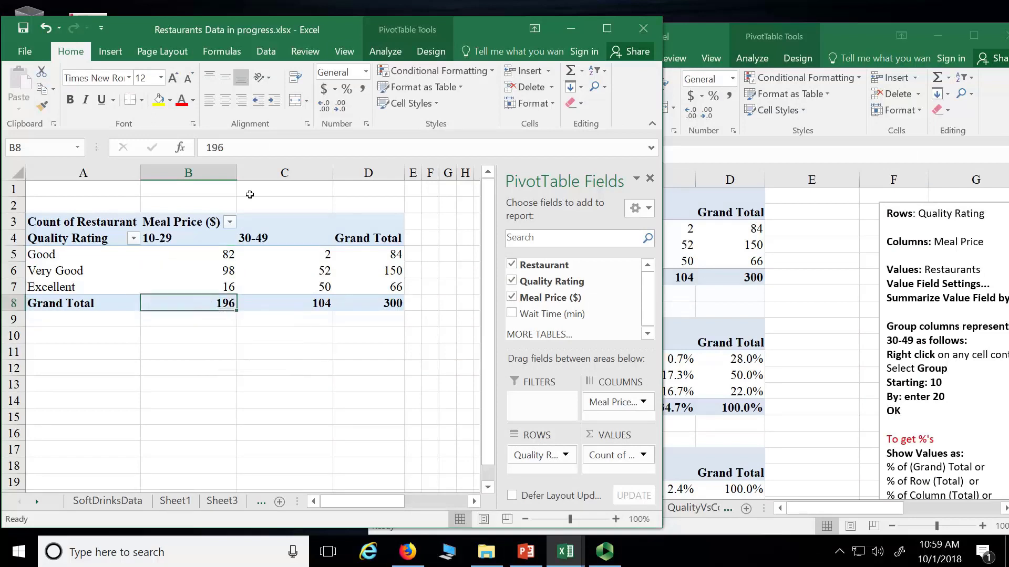
pyautogui.moveTo(195, 305)
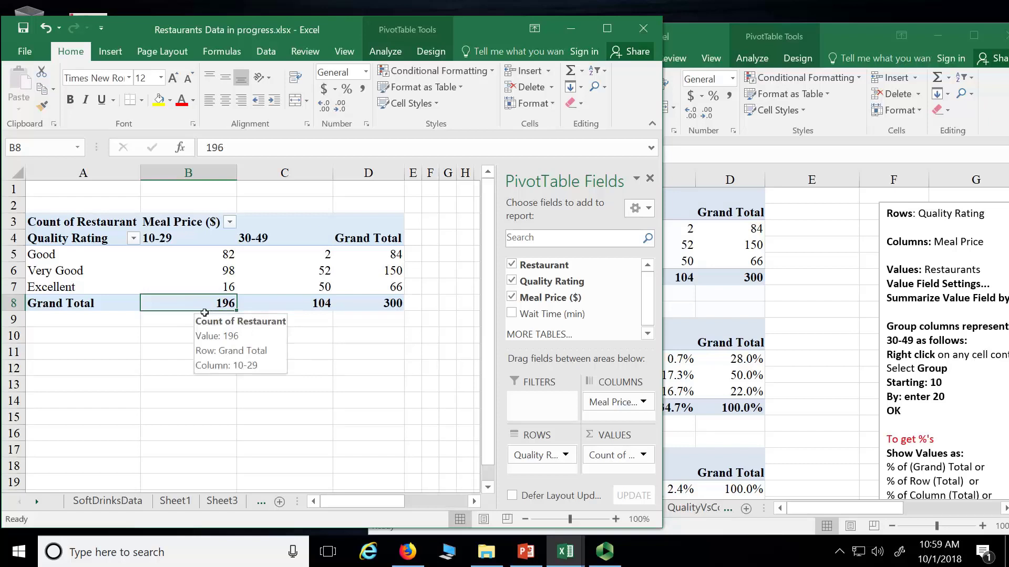
pyautogui.click(176, 283)
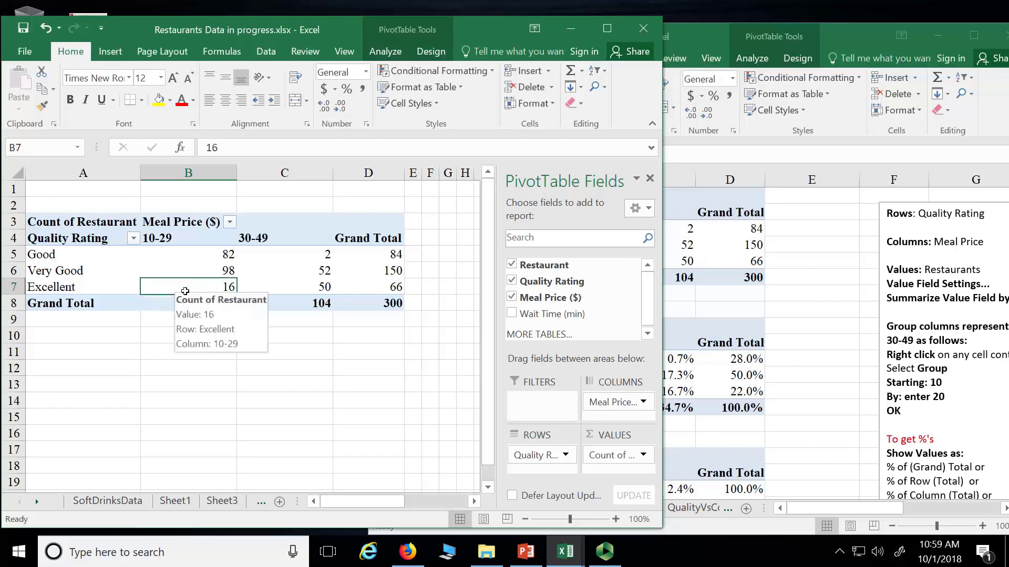
pyautogui.click(195, 307)
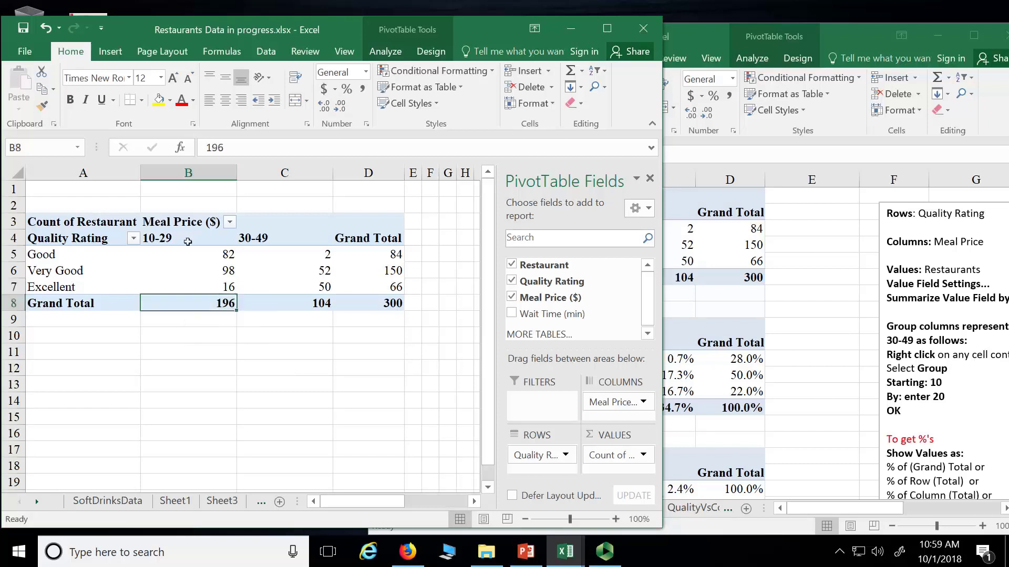
pyautogui.click(526, 551)
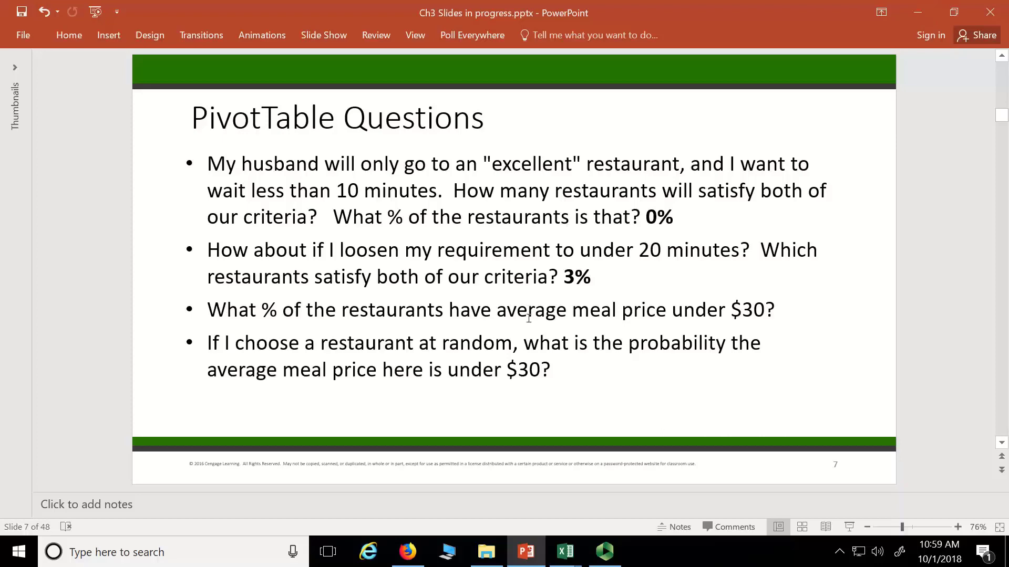
pyautogui.click(909, 19)
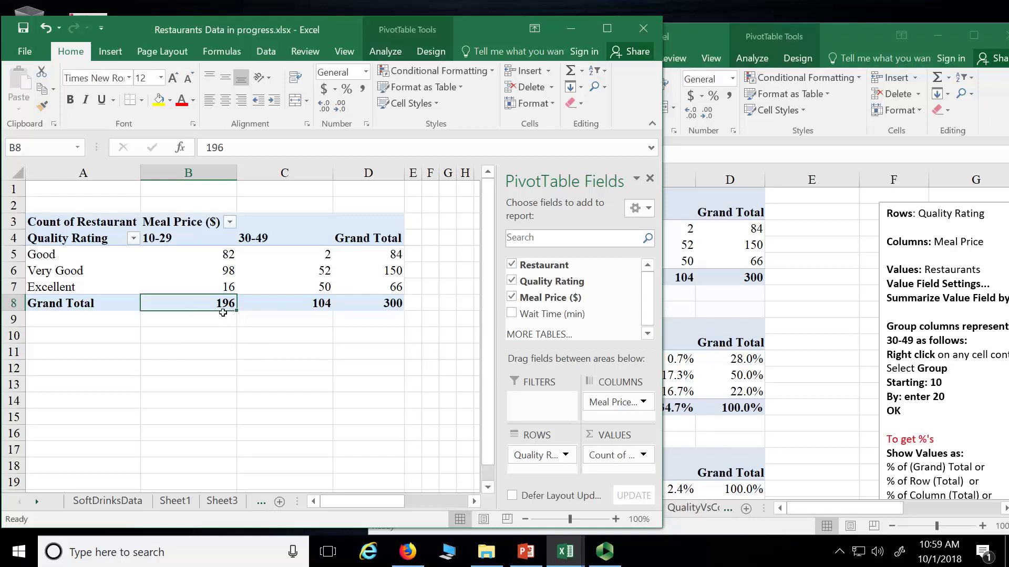
pyautogui.click(218, 292)
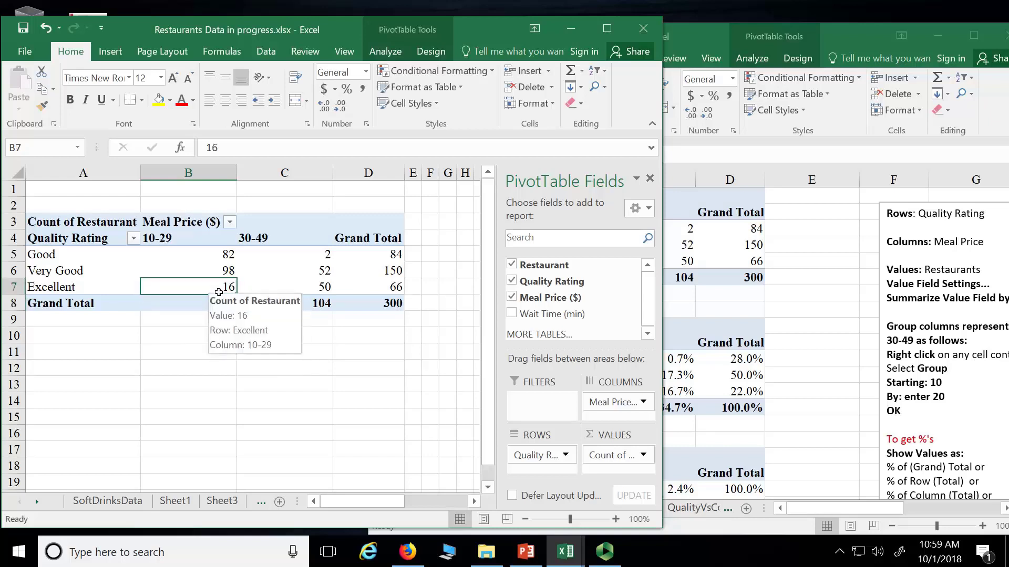
# Calculate the share of restaurants with meal prices under $30 in cell A10 with the formula =196/300.
pyautogui.click(434, 371)
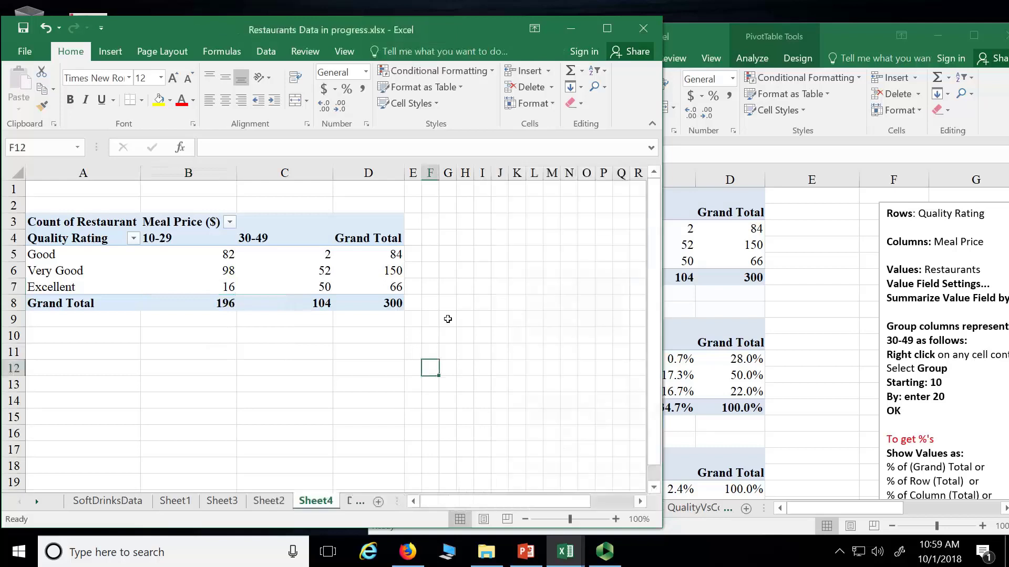
pyautogui.click(106, 336)
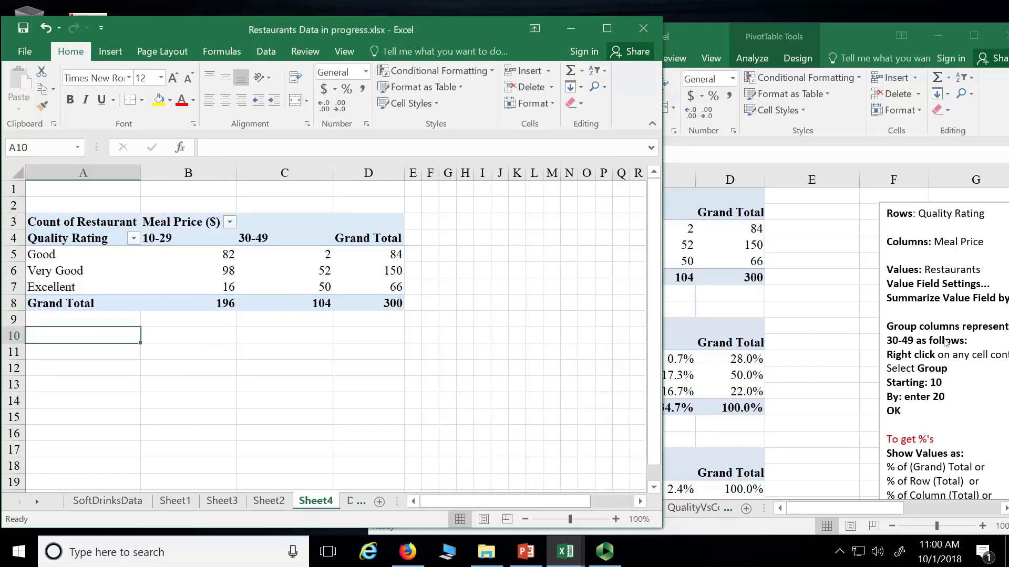
pyautogui.write('=196')
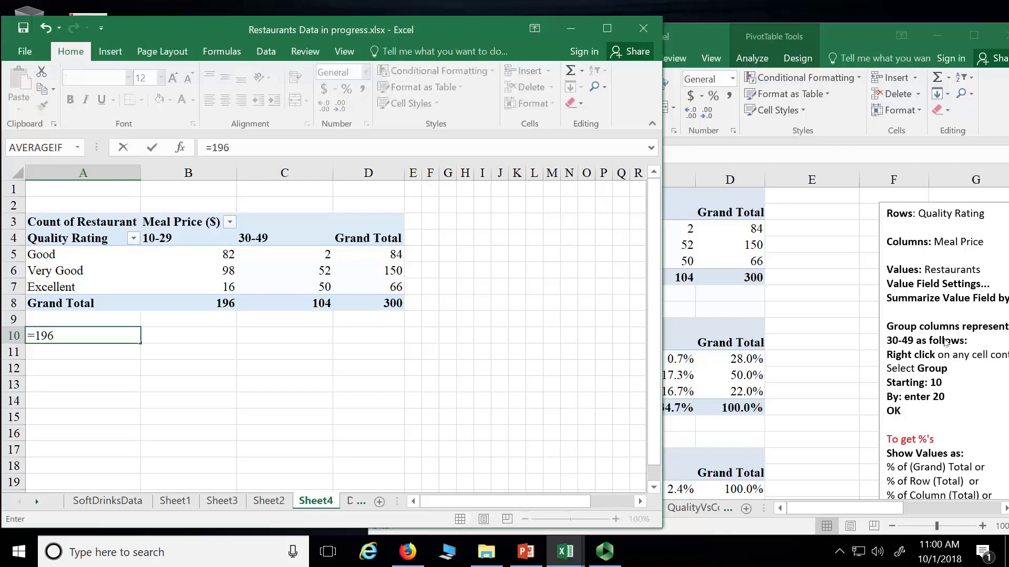
pyautogui.write('/300')
pyautogui.press('Return')
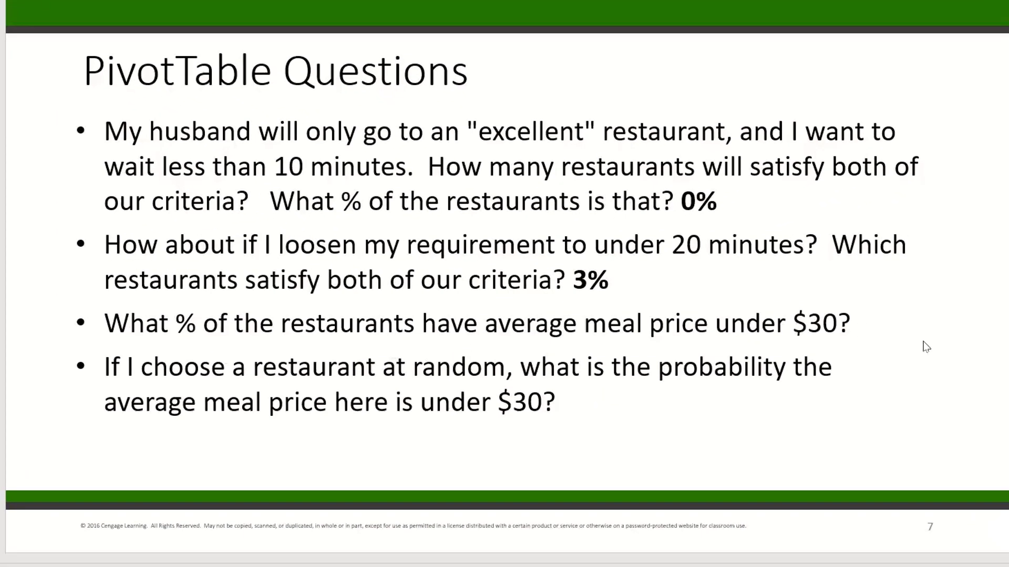
# In the Ch3 Slides in progress.pptx presentation, add a bold, unbulleted 65.3% below the question on the percentage of restaurants under $30.
pyautogui.click(895, 338)
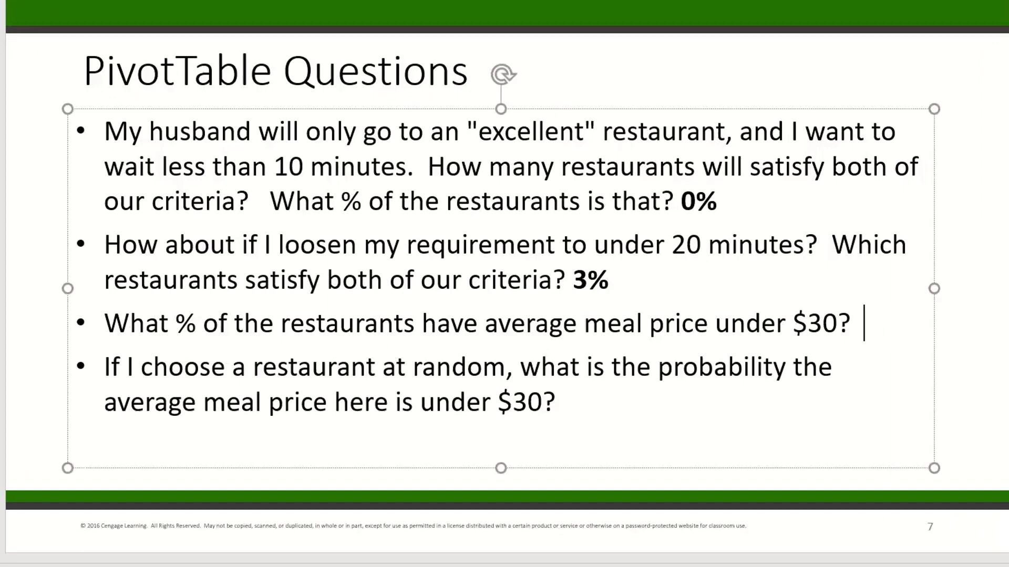
pyautogui.press('Return')
pyautogui.write('65.3%')
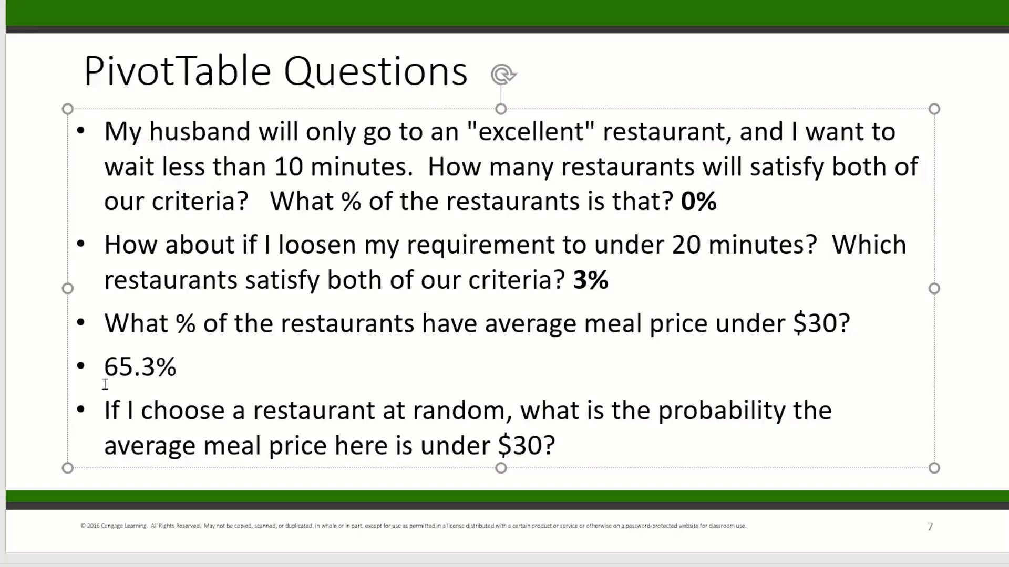
pyautogui.click(105, 368)
pyautogui.press('BackSpace')
pyautogui.moveTo(150, 381); pyautogui.dragTo(75, 368)
pyautogui.hotkey('ctrl', 'b')
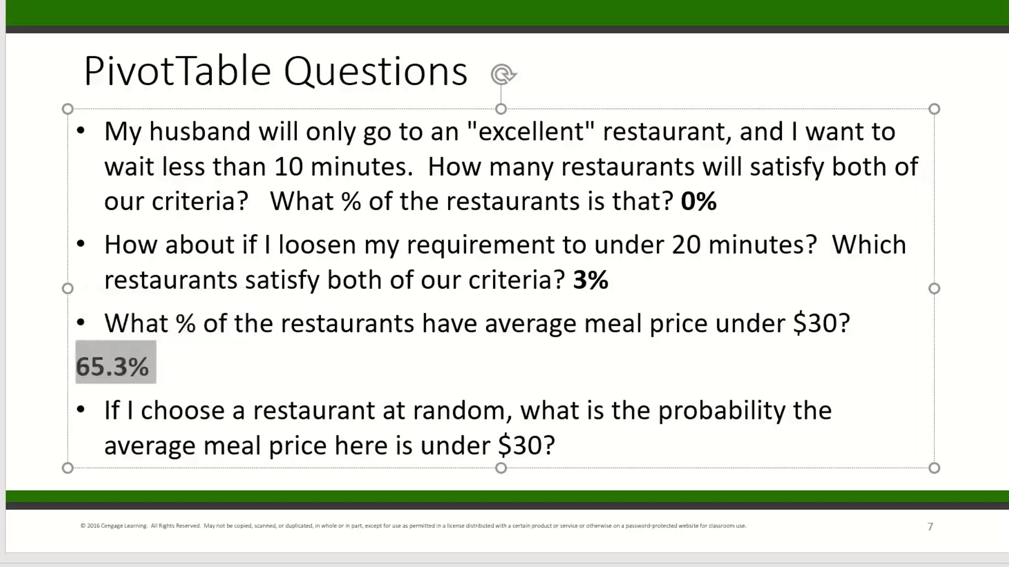
pyautogui.press('Escape')
pyautogui.press('Escape')
# Place the text cursor at the end of the slide's last question, about the probability of a meal price under $30.
pyautogui.click(564, 451)
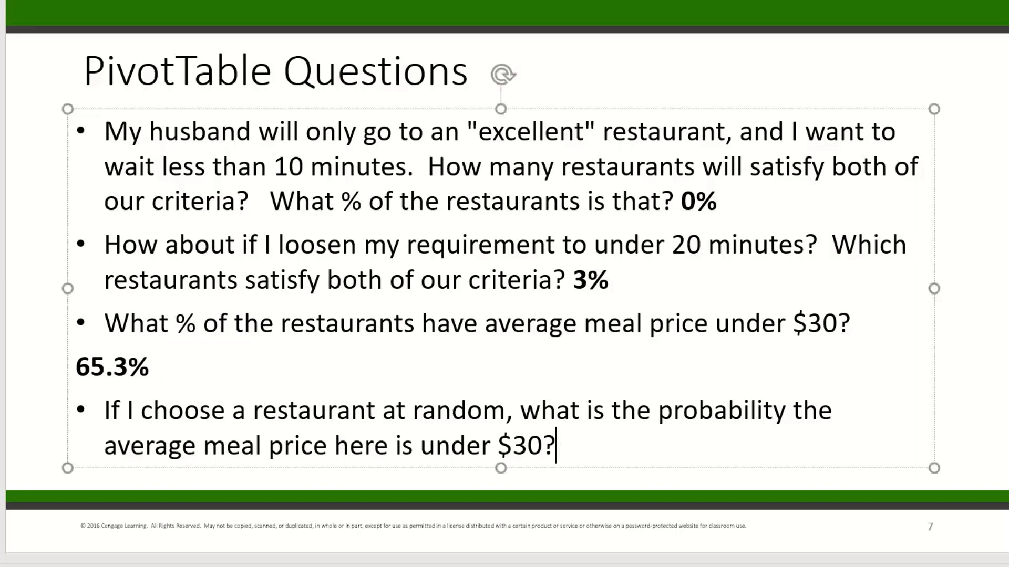